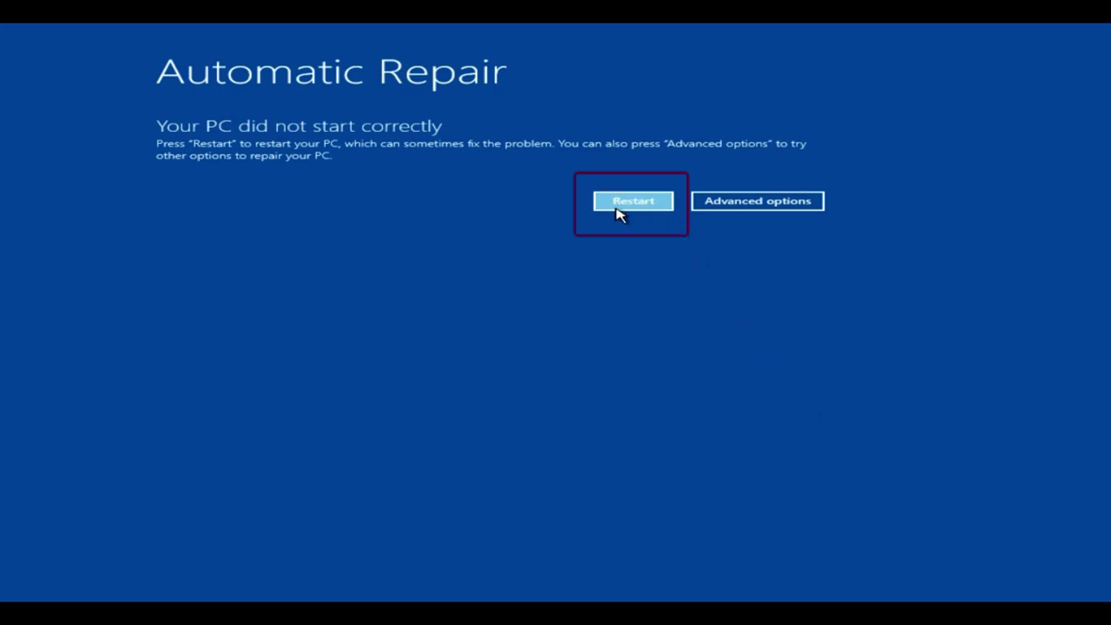
Step: Restart the PC from the Automatic Repair screen, and run Startup Repair from the advanced troubleshooting options
{"action": "left_click", "coordinate": [618, 211]}
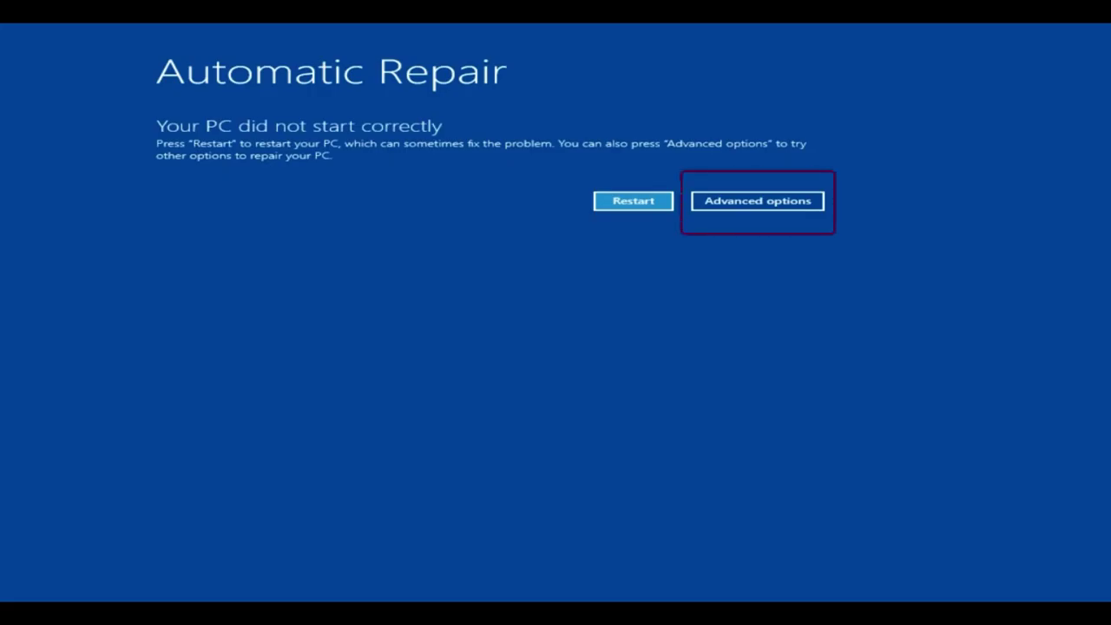
{"action": "left_click", "coordinate": [771, 212]}
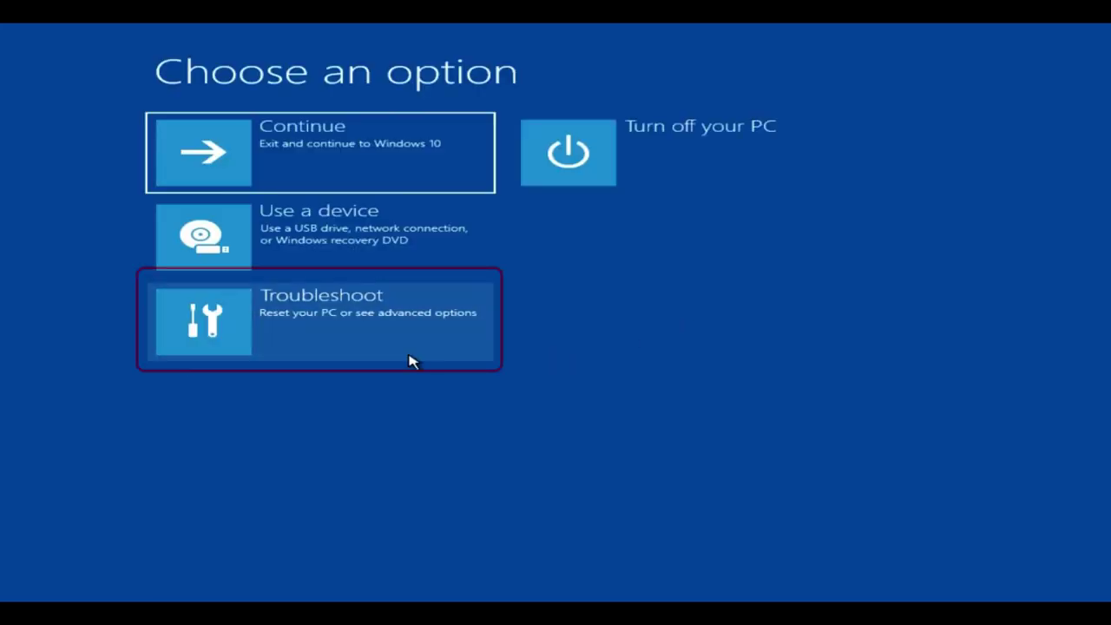
{"action": "left_click", "coordinate": [350, 323]}
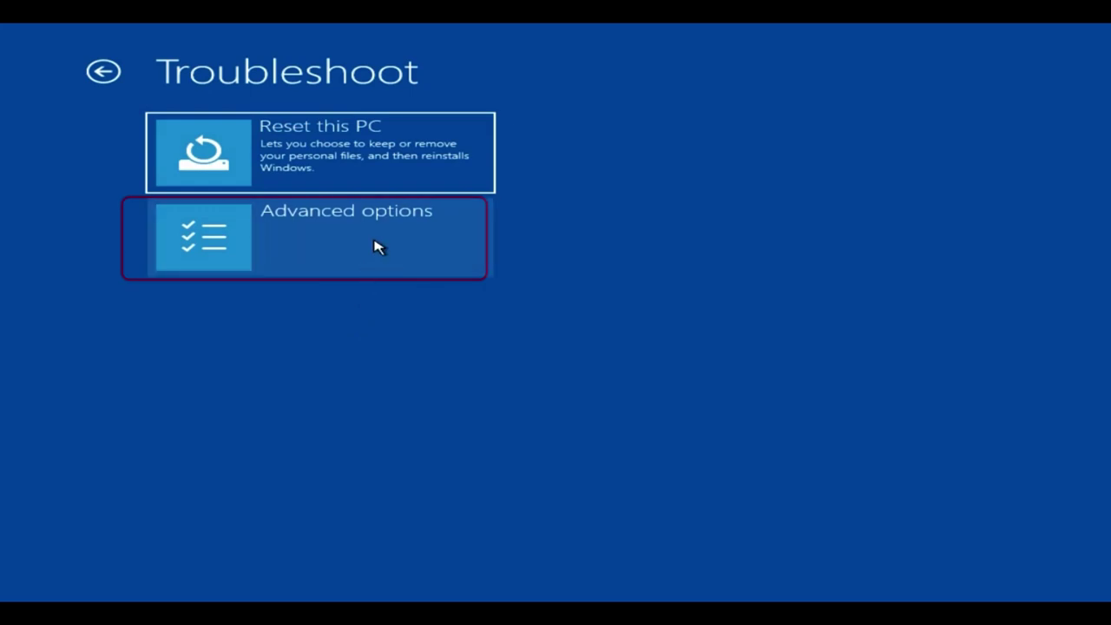
{"action": "left_click", "coordinate": [379, 246]}
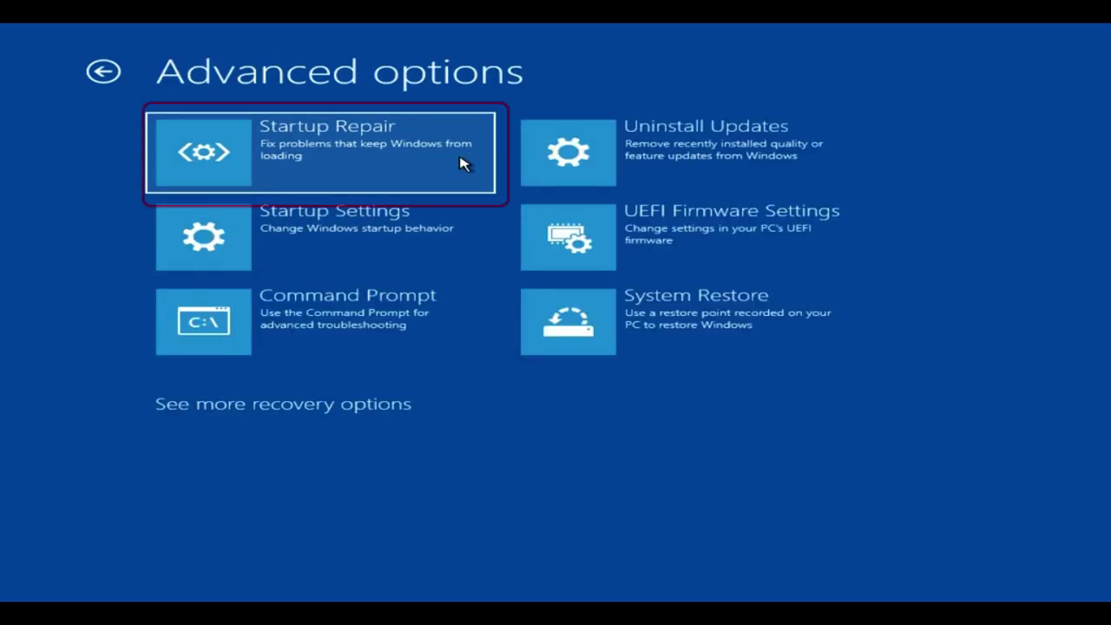
{"action": "left_click", "coordinate": [410, 164]}
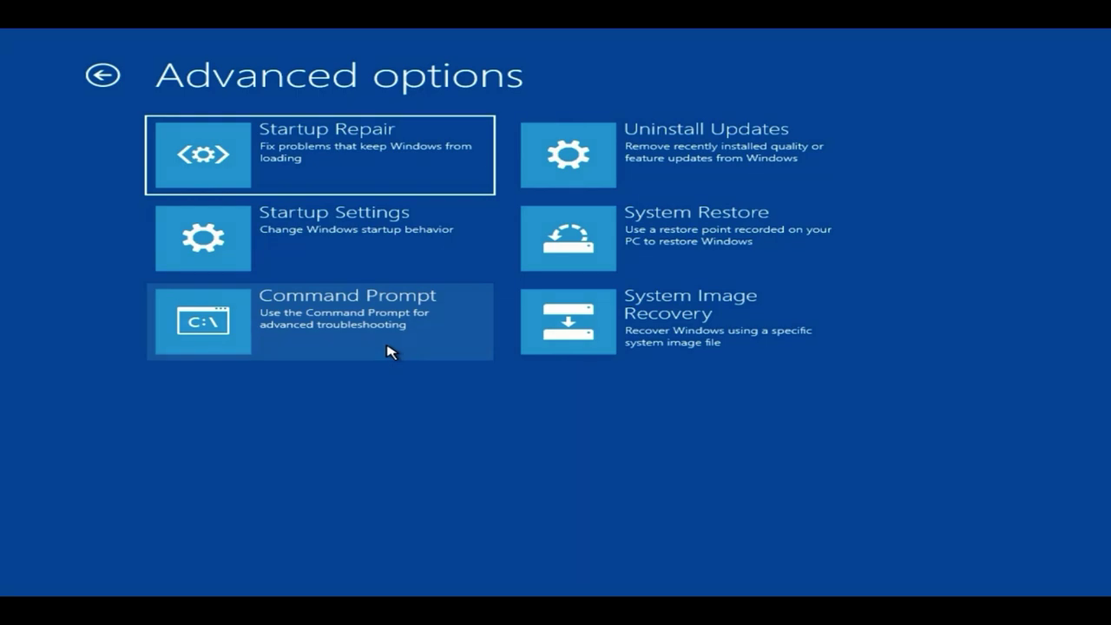
Step: Open a maximized Command Prompt from the recovery options and list the disk volumes with DiskPart
{"action": "left_click", "coordinate": [389, 350]}
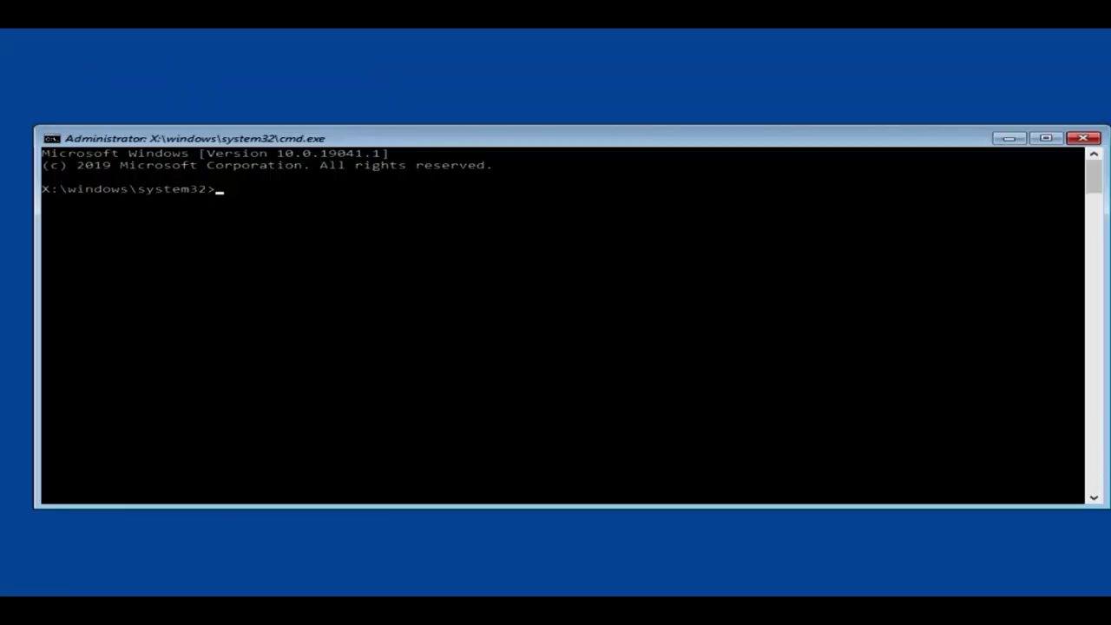
{"action": "left_click", "coordinate": [1045, 138]}
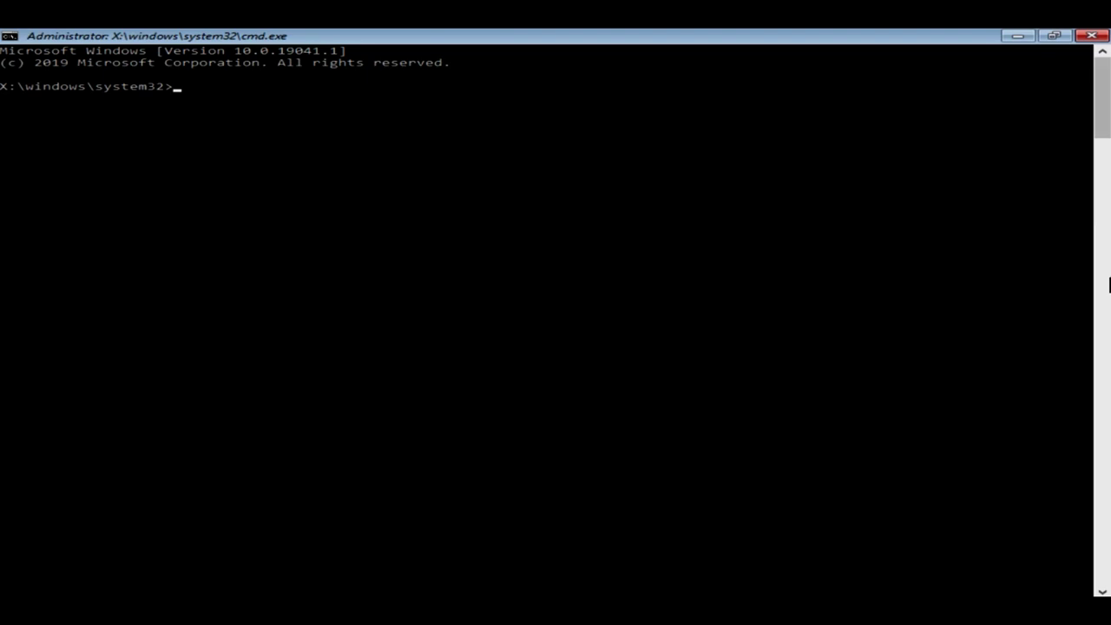
{"action": "type", "text": "d"}
{"action": "type", "text": "isk"}
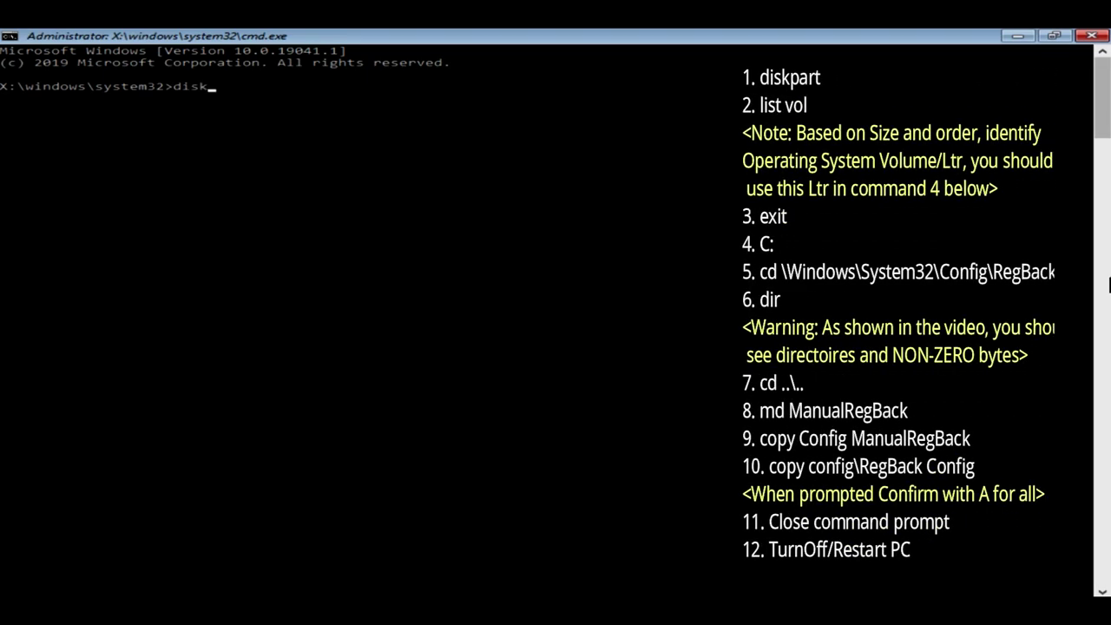
{"action": "type", "text": "part"}
{"action": "key", "text": "Return"}
{"action": "type", "text": "list vol"}
{"action": "key", "text": "Return"}
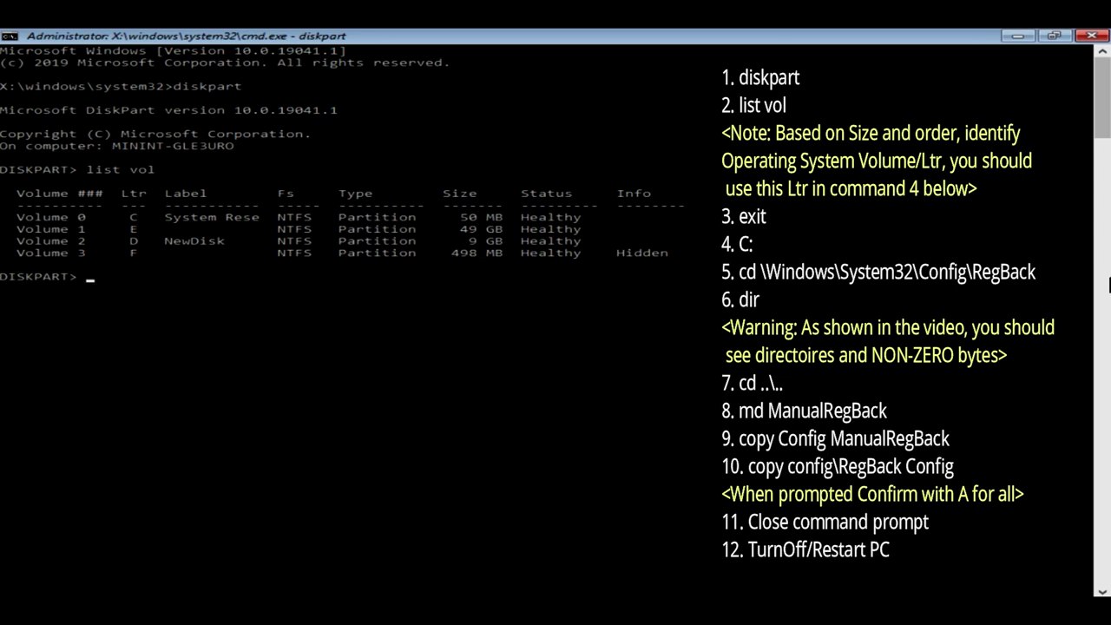
Step: Exit DiskPart and list the contents of \windows\system32\config\regback on drive E:
{"action": "type", "text": "exit"}
{"action": "key", "text": "Return"}
{"action": "type", "text": "e:"}
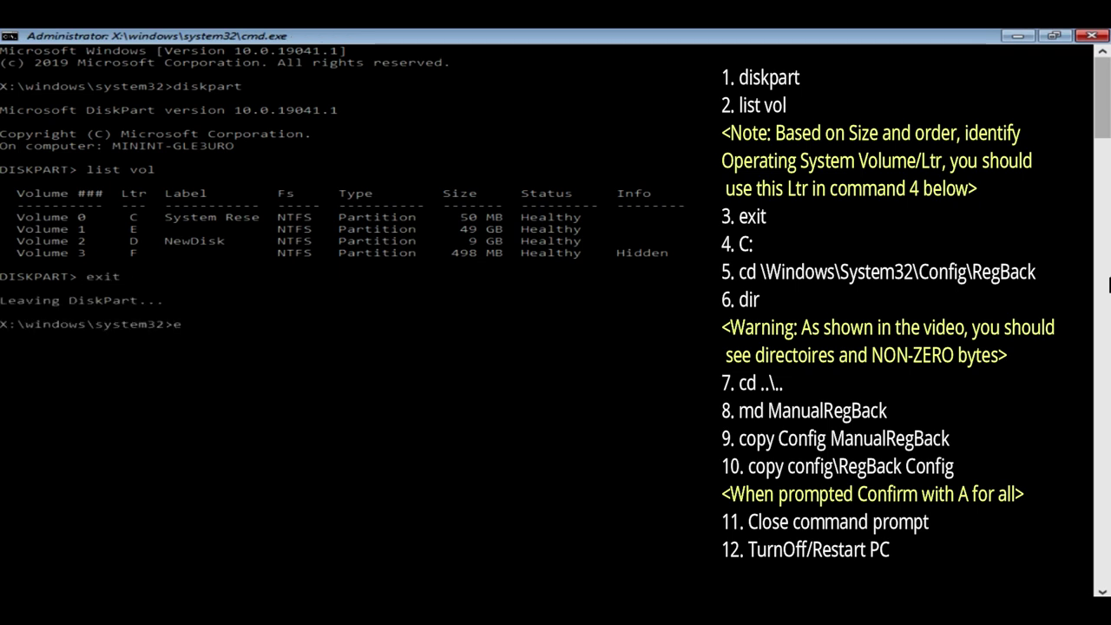
{"action": "key", "text": "Return"}
{"action": "type", "text": "cd \\windows\\syste"}
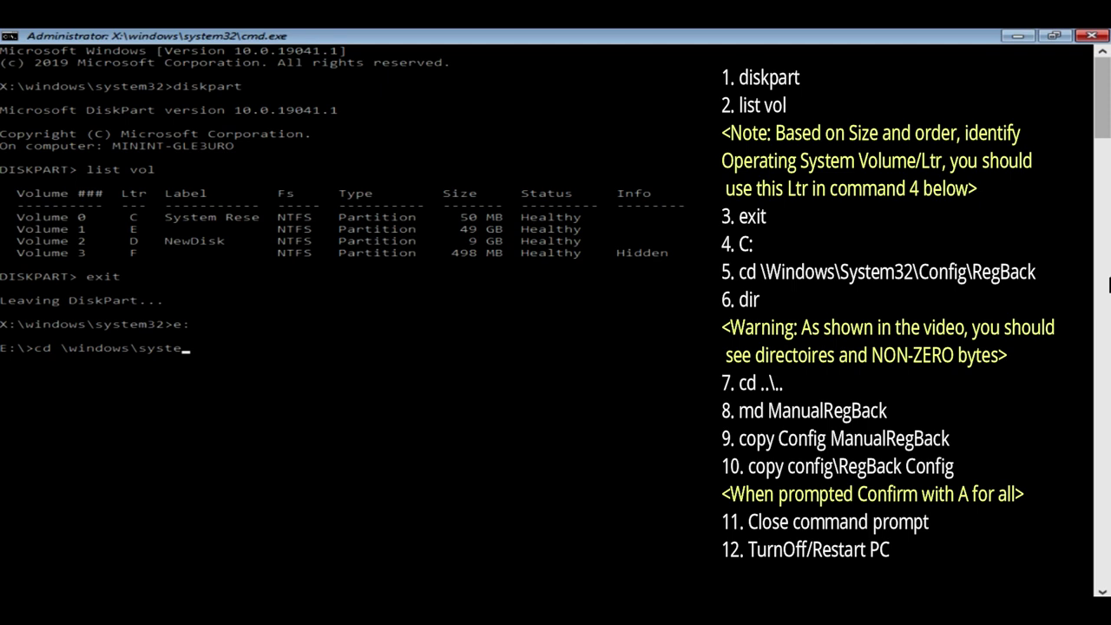
{"action": "type", "text": "m32\\config\\regback"}
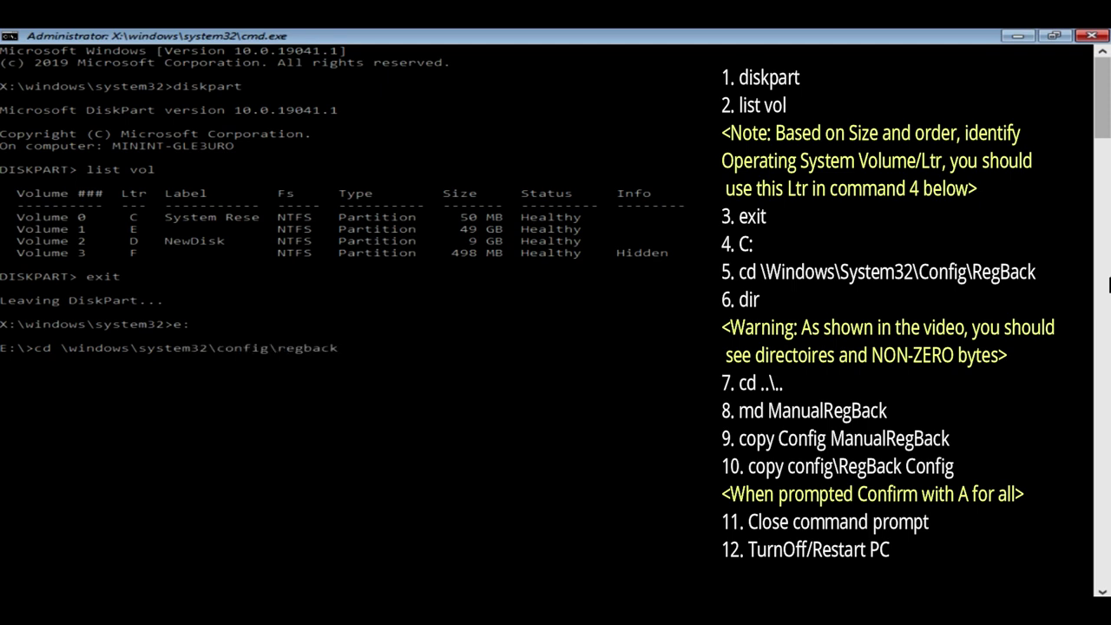
{"action": "key", "text": "Return"}
{"action": "type", "text": "dir"}
{"action": "key", "text": "Return"}
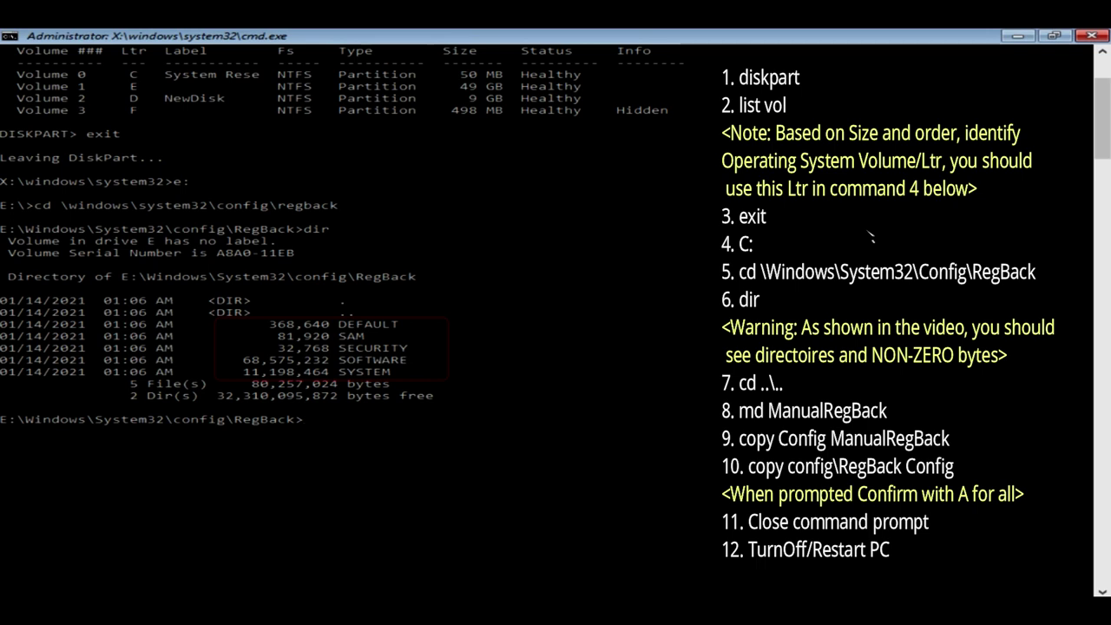
Step: Create a manualregback folder in E:\Windows\System32 and copy the config files into it as a backup
{"action": "type", "text": "cd ..\\.."}
{"action": "key", "text": "Return"}
{"action": "type", "text": "md manualregback"}
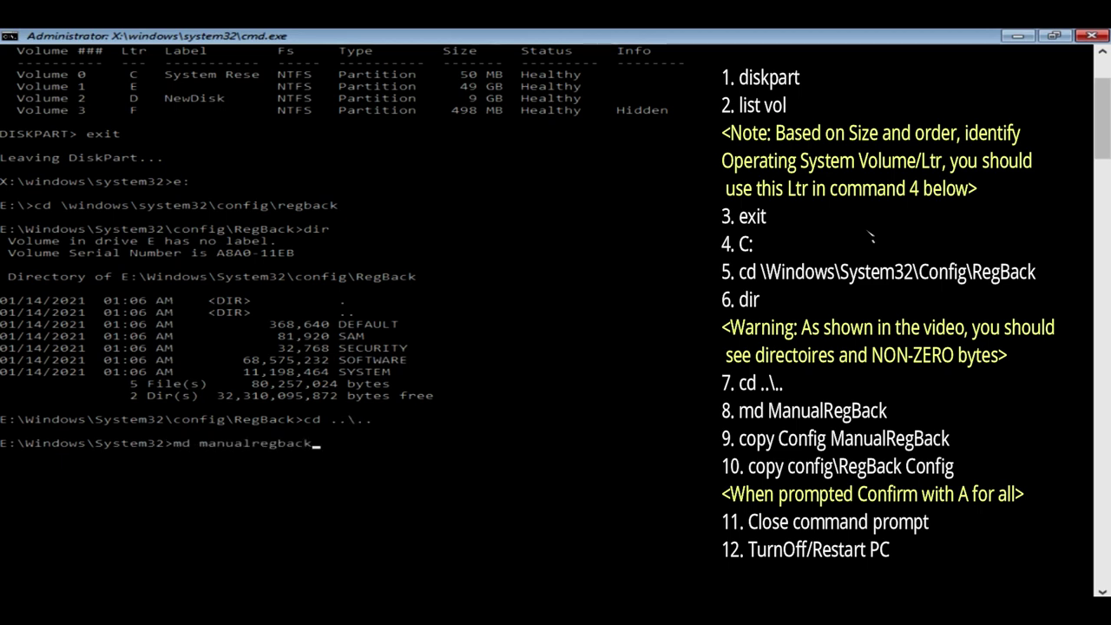
{"action": "key", "text": "Return"}
{"action": "type", "text": "c"}
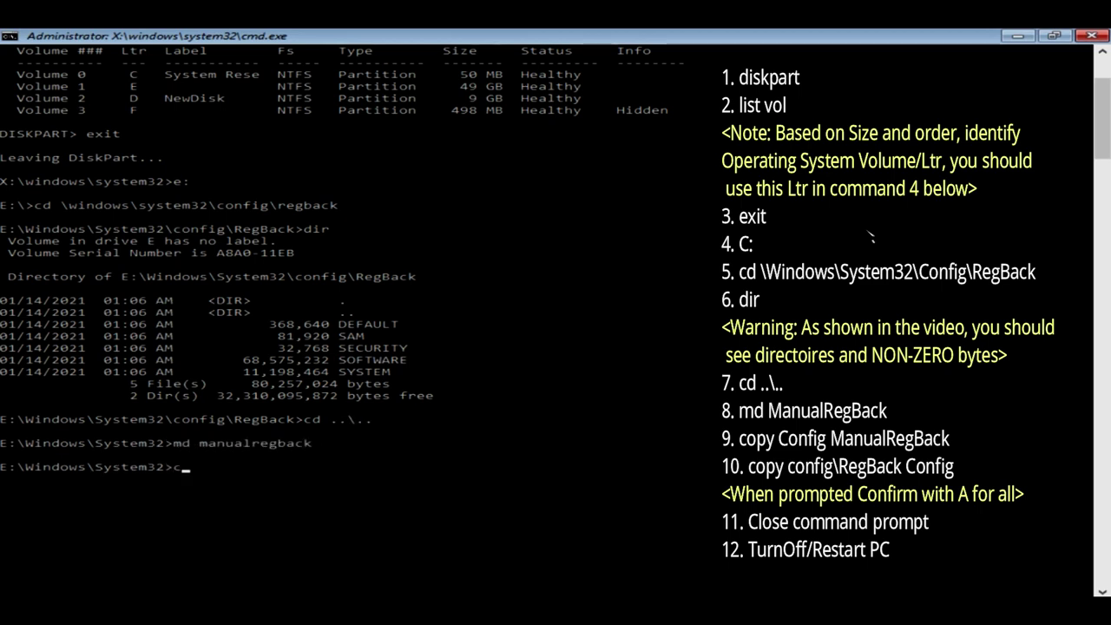
{"action": "type", "text": "opy config manualregback"}
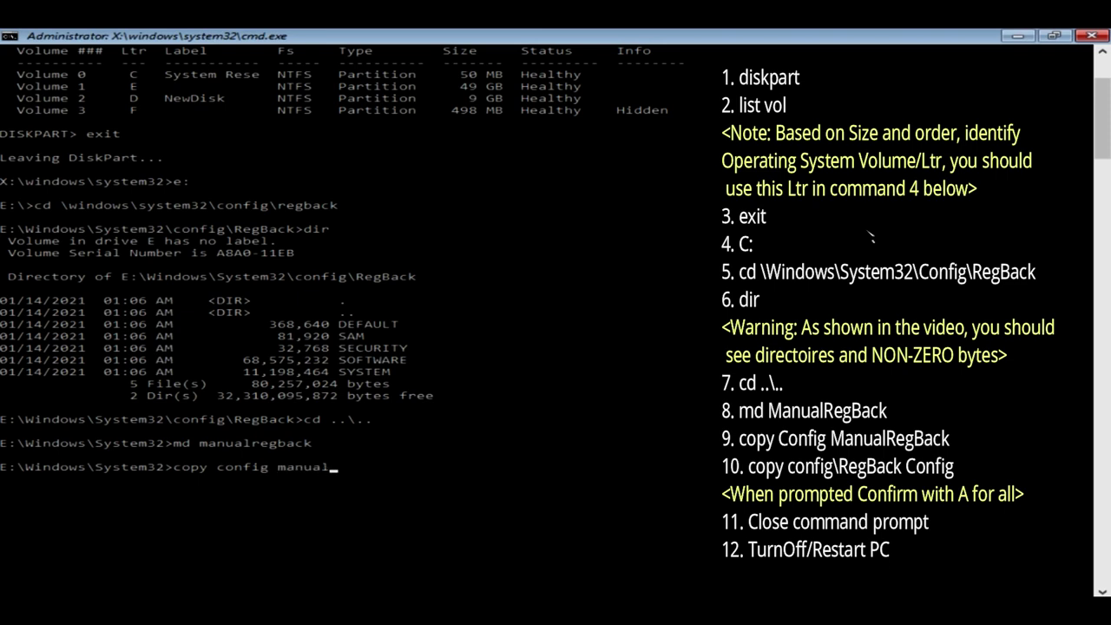
{"action": "key", "text": "Return"}
Step: Copy the config\regback files into config, overwriting all existing ones, and exit the Command Prompt
{"action": "type", "text": "copy "}
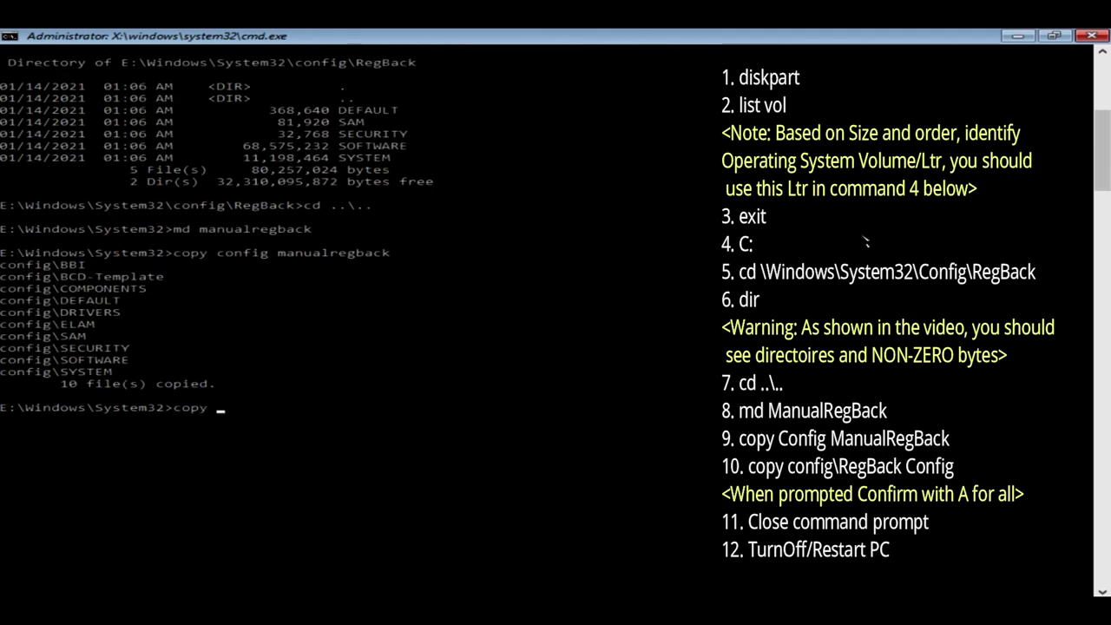
{"action": "type", "text": "config\\regback config"}
{"action": "key", "text": "Return"}
{"action": "type", "text": "A"}
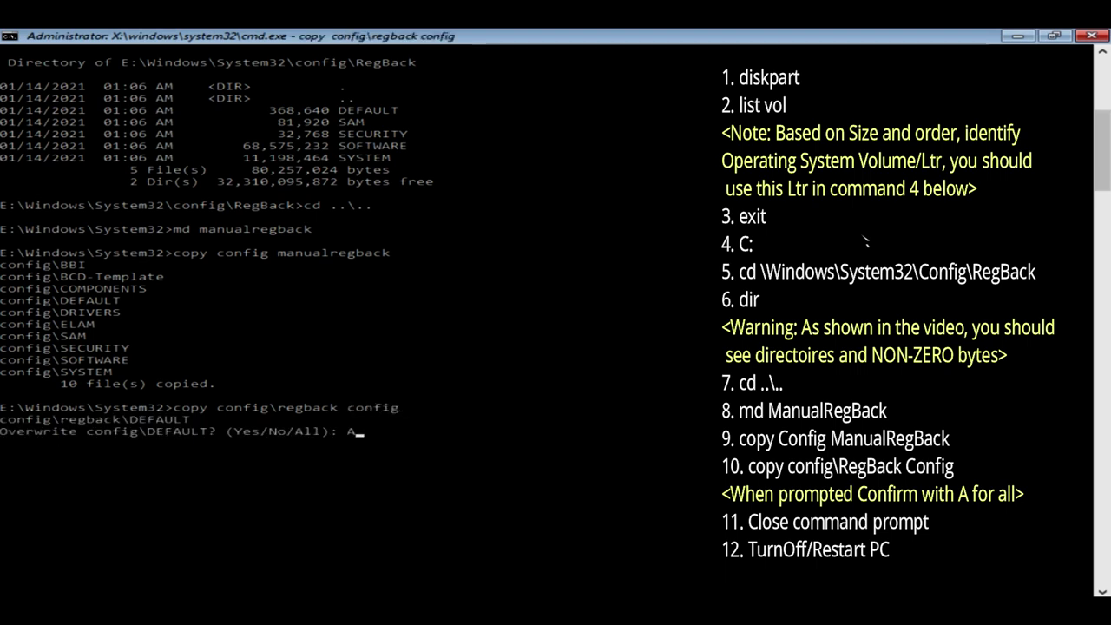
{"action": "key", "text": "Return"}
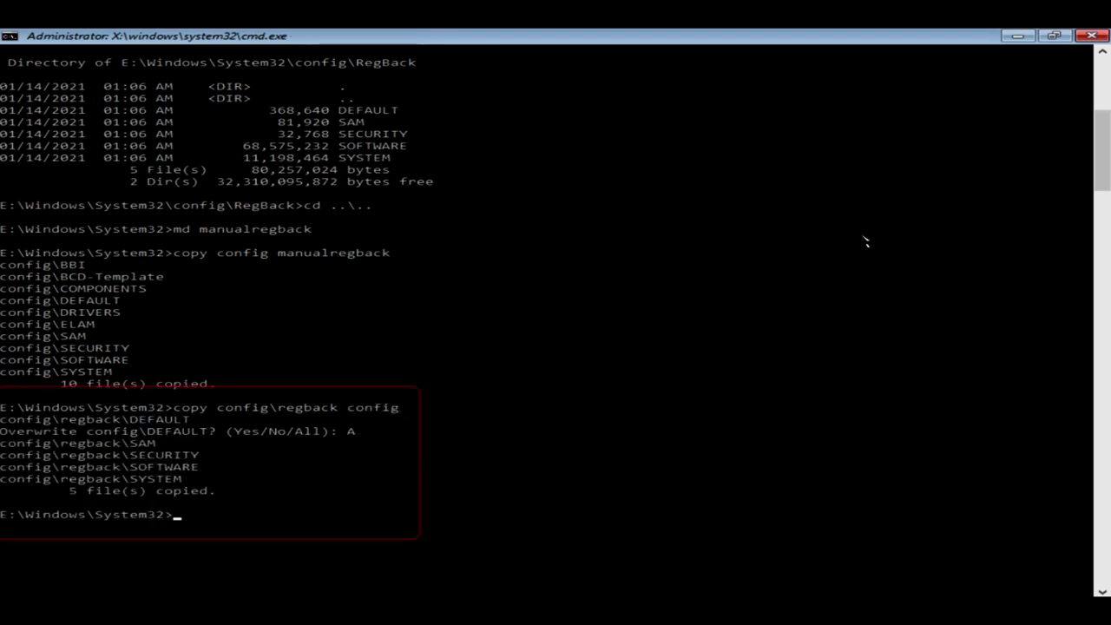
{"action": "type", "text": "exit"}
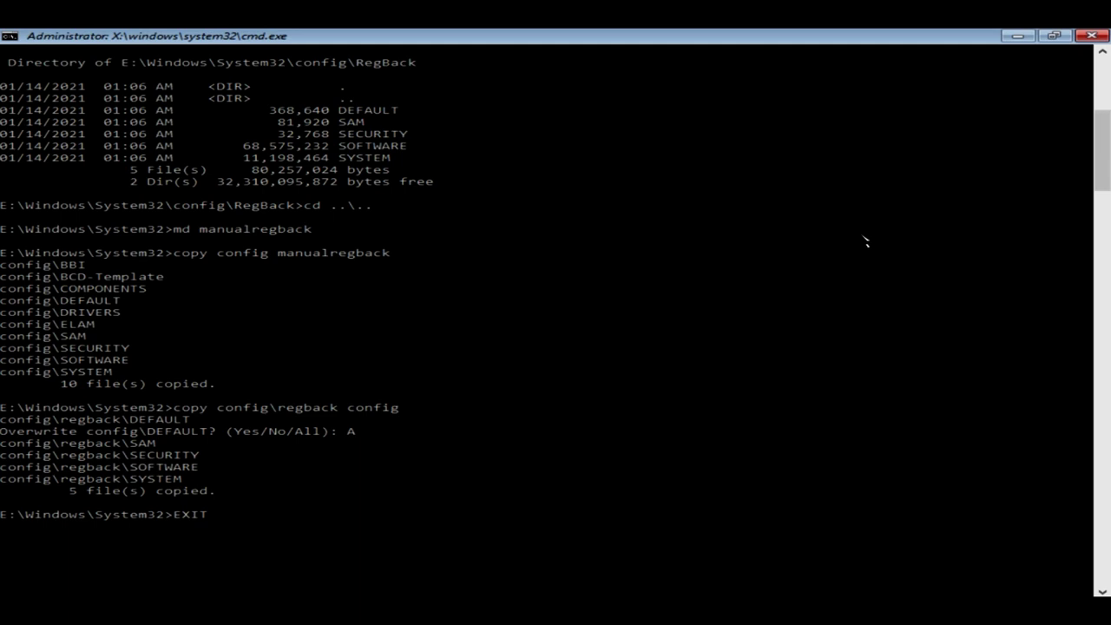
{"action": "key", "text": "Return"}
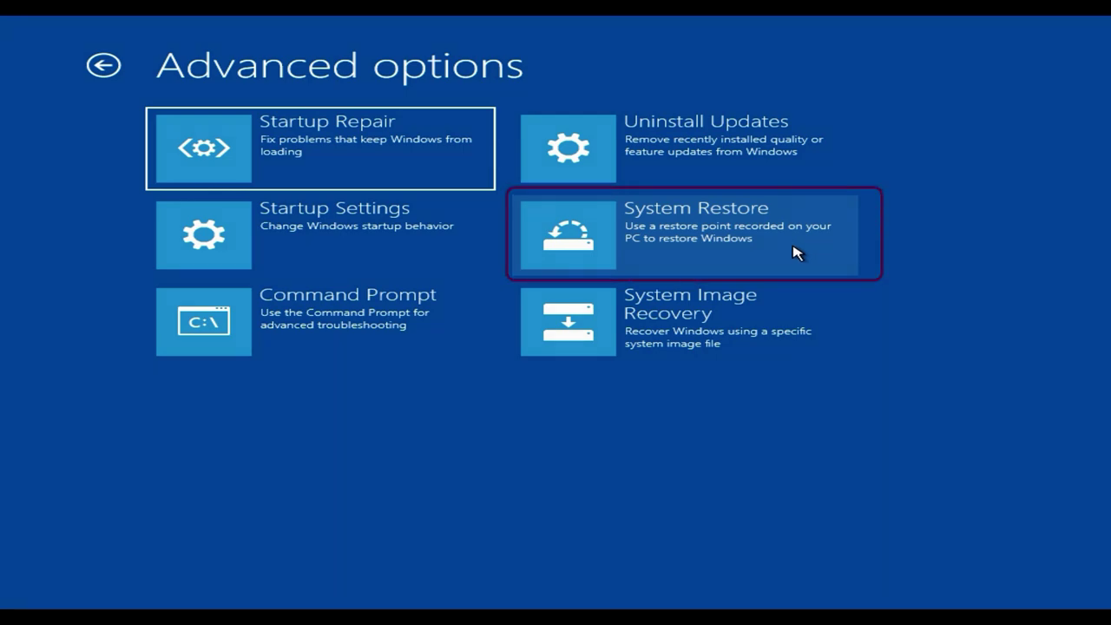
Step: Run System Restore using the manual restore point "Before VLC installation" and confirm that it should continue
{"action": "left_click", "coordinate": [798, 254]}
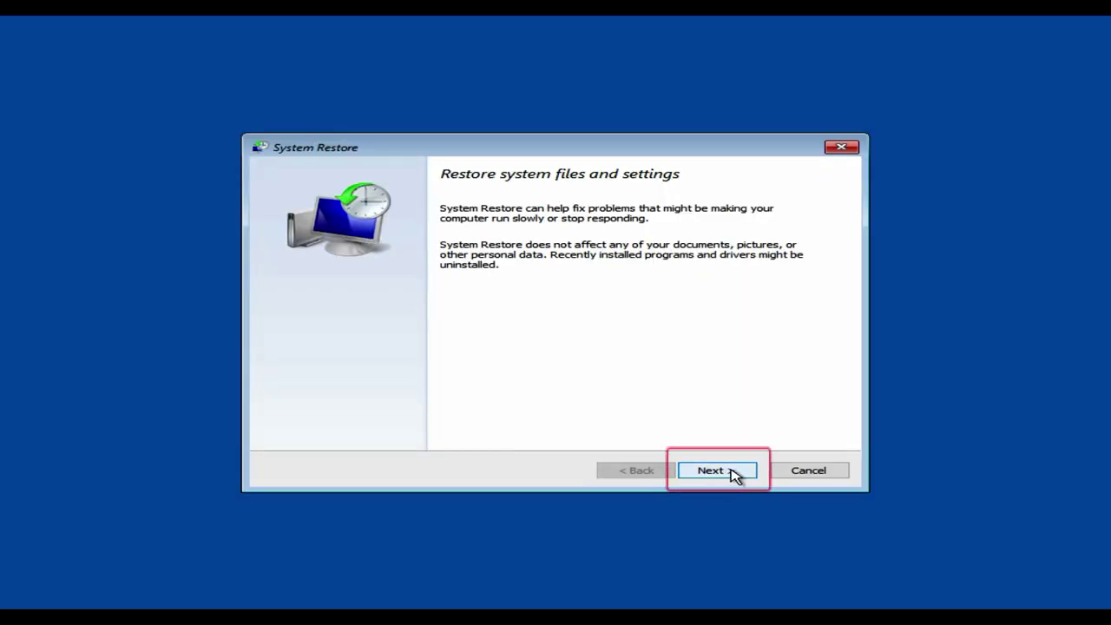
{"action": "left_click", "coordinate": [725, 472]}
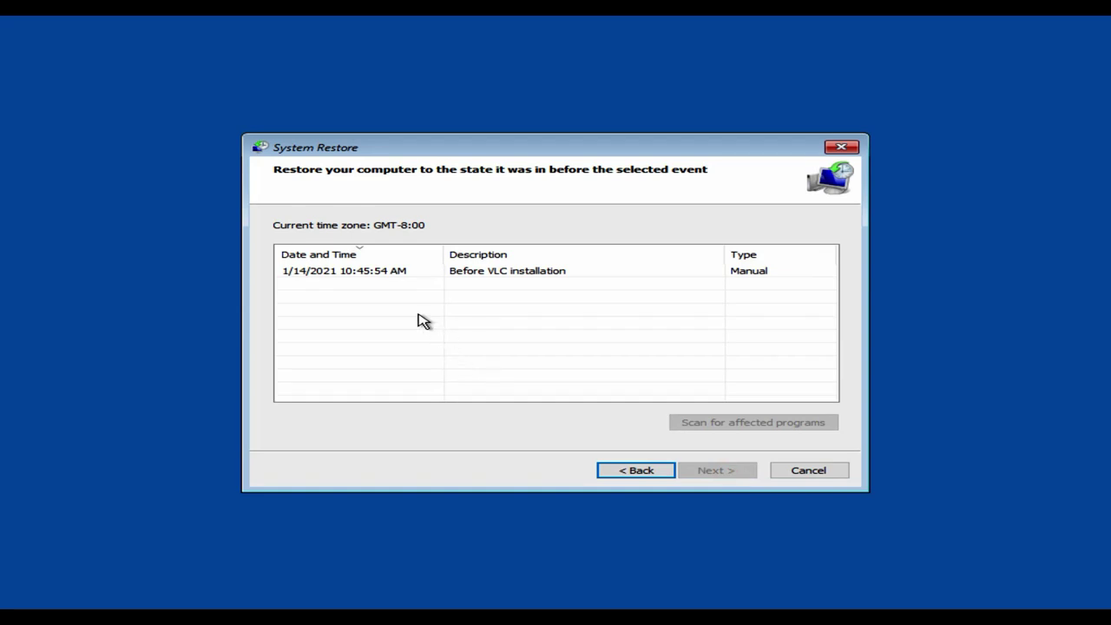
{"action": "left_click", "coordinate": [399, 272]}
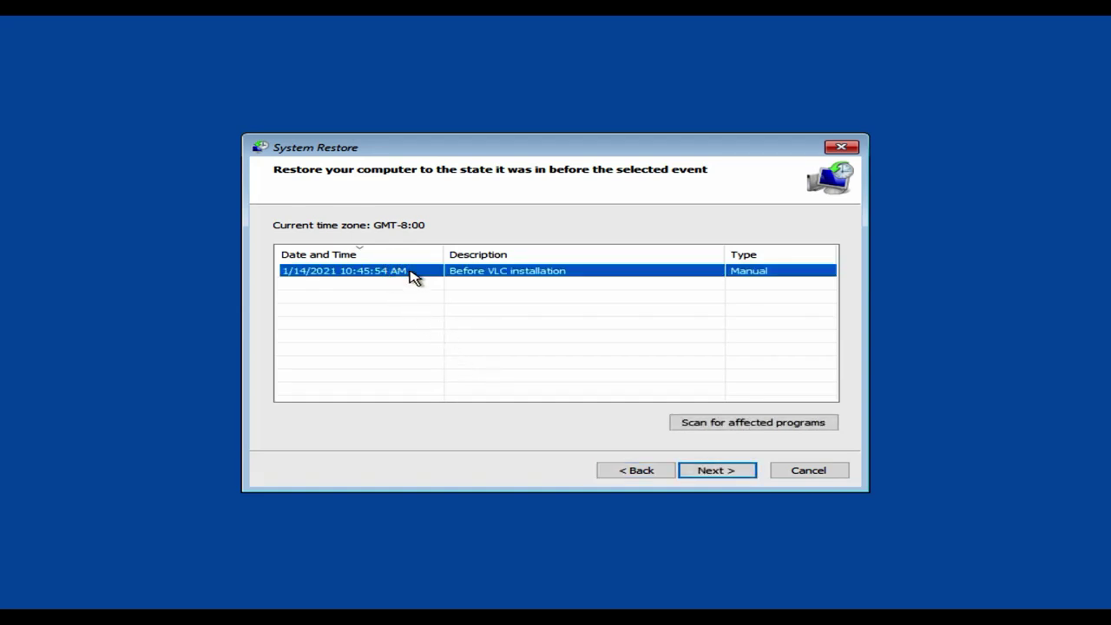
{"action": "left_click", "coordinate": [727, 472]}
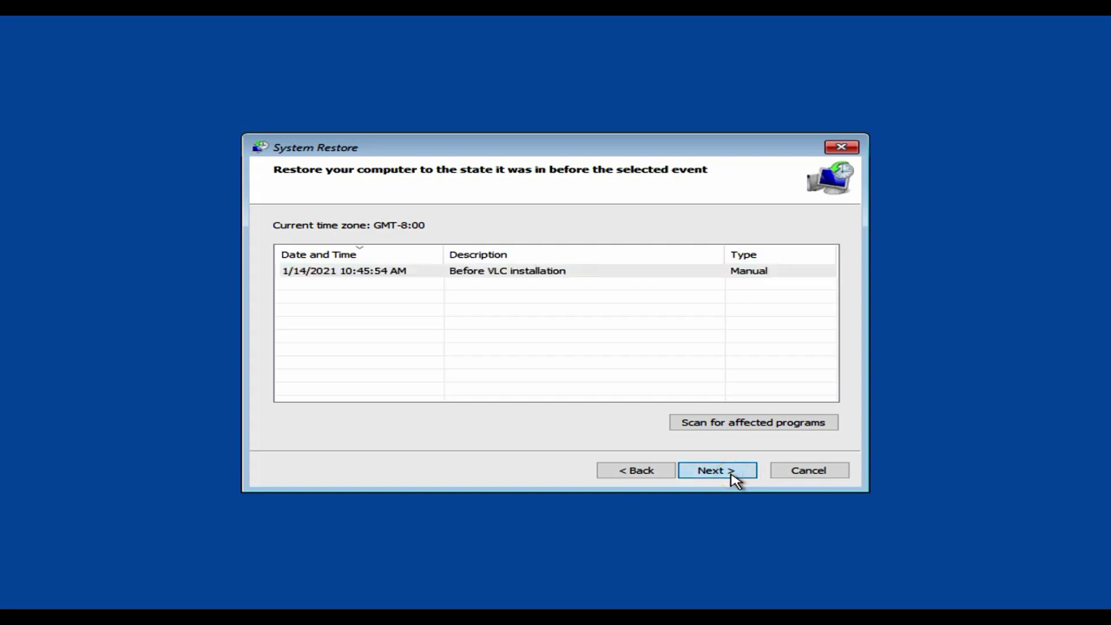
{"action": "left_click", "coordinate": [714, 473]}
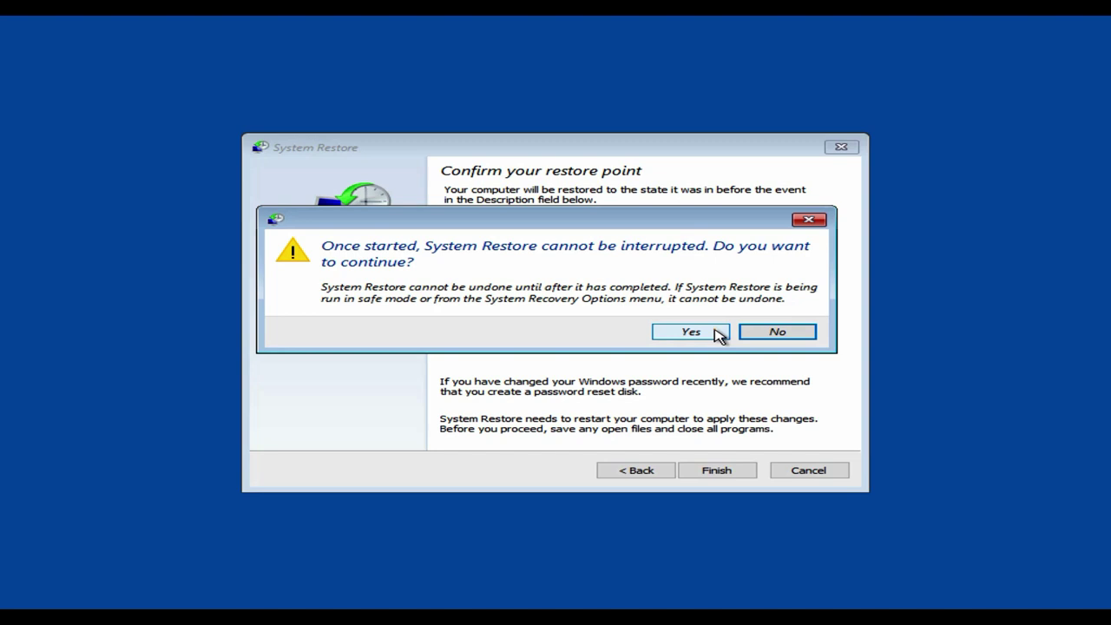
{"action": "left_click", "coordinate": [717, 334]}
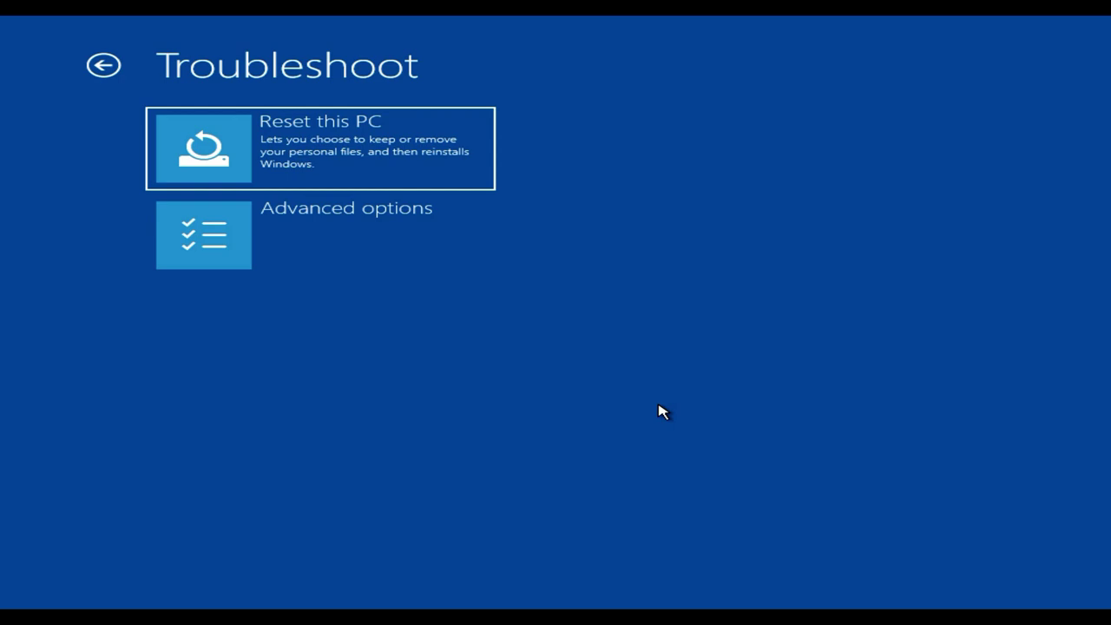
Step: Start Reset this PC from the troubleshooting options and choose to keep the personal files
{"action": "left_click", "coordinate": [431, 181]}
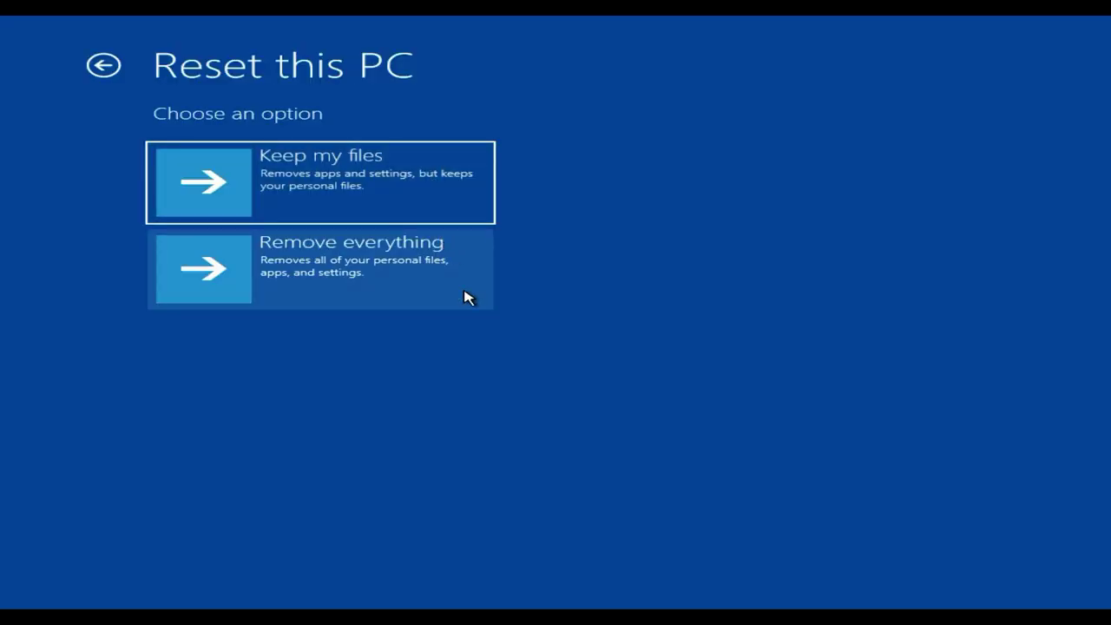
{"action": "left_click", "coordinate": [465, 188]}
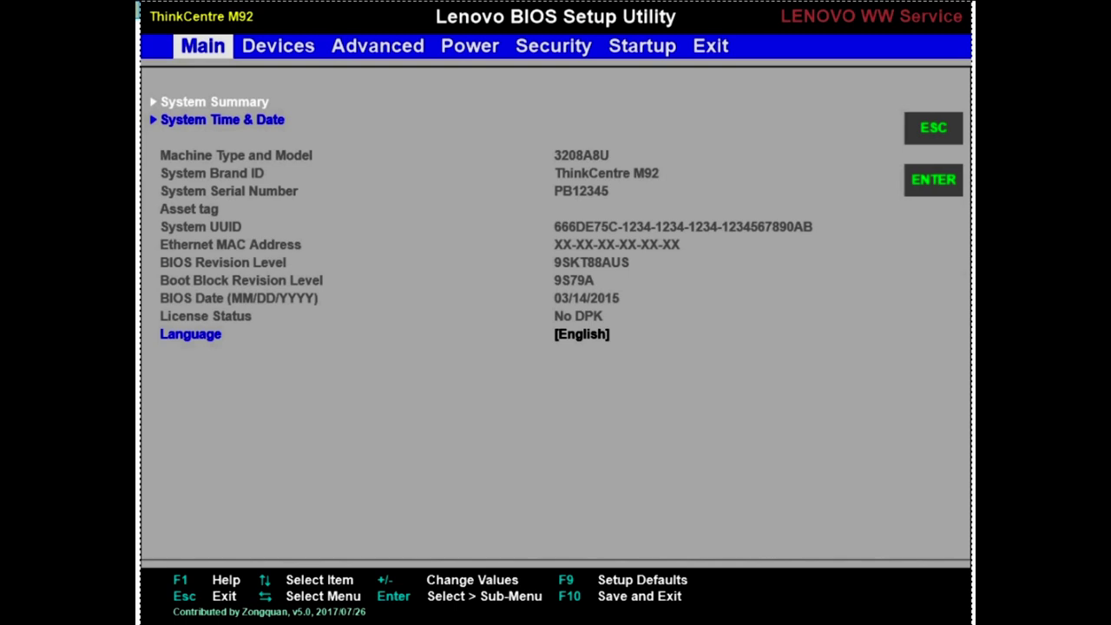
Step: Go through the Lenovo BIOS setup sections from Main to the Startup settings
{"action": "key", "text": "Right"}
{"action": "key", "text": "Right"}
{"action": "key", "text": "Right"}
{"action": "key", "text": "Right"}
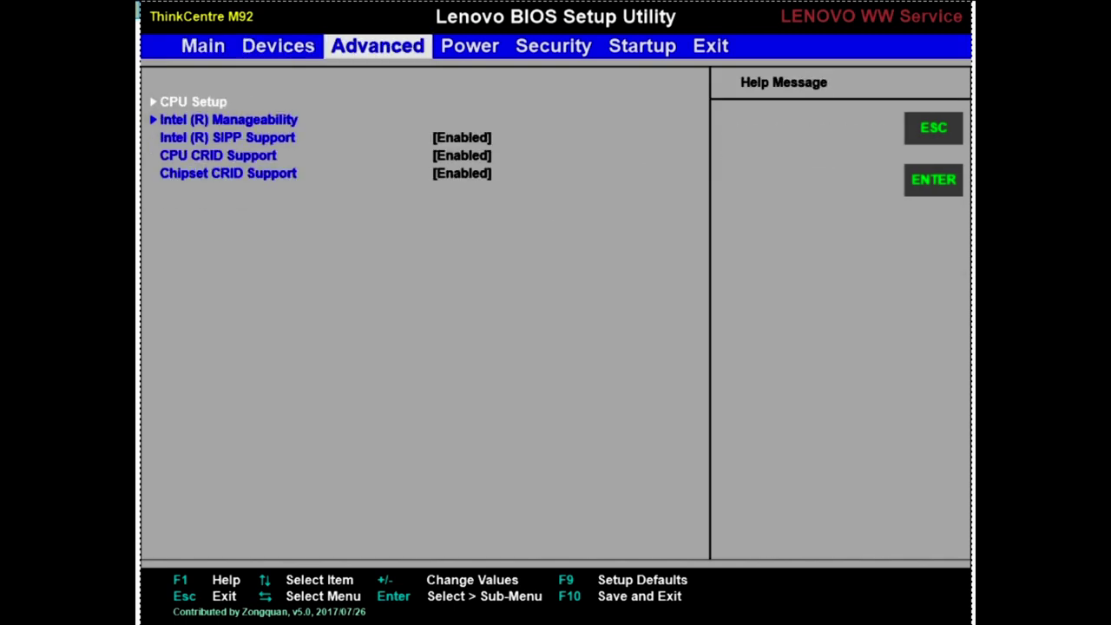
{"action": "key", "text": "Right"}
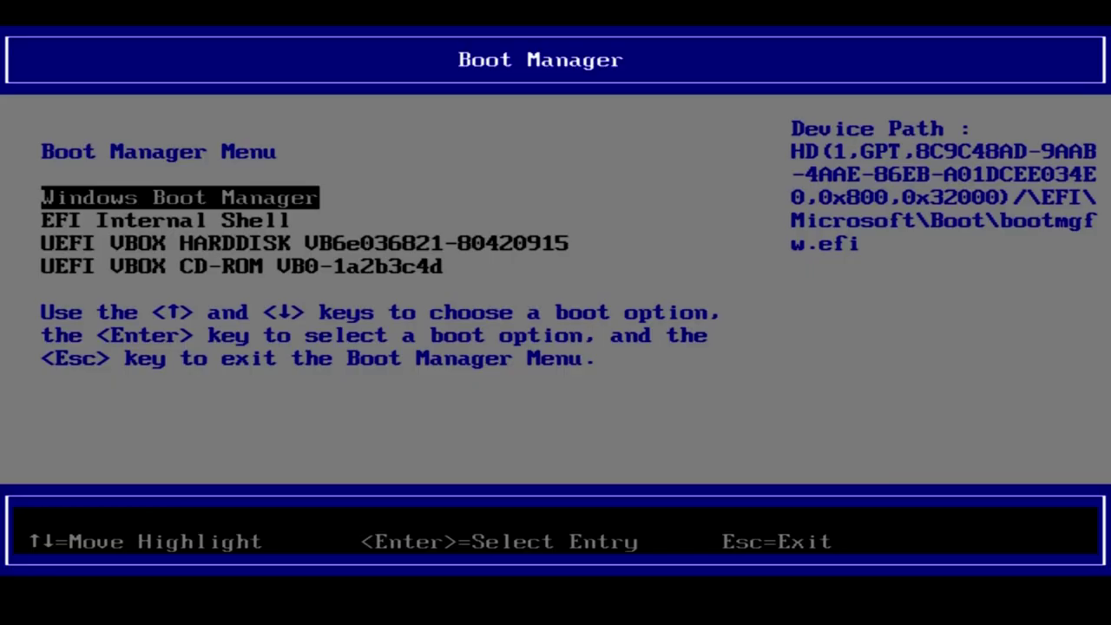
Step: Boot from the UEFI VBOX CD-ROM, keep the English (United States) setup preferences, and choose to repair the computer
{"action": "key", "text": "Down"}
{"action": "key", "text": "Down"}
{"action": "key", "text": "Down"}
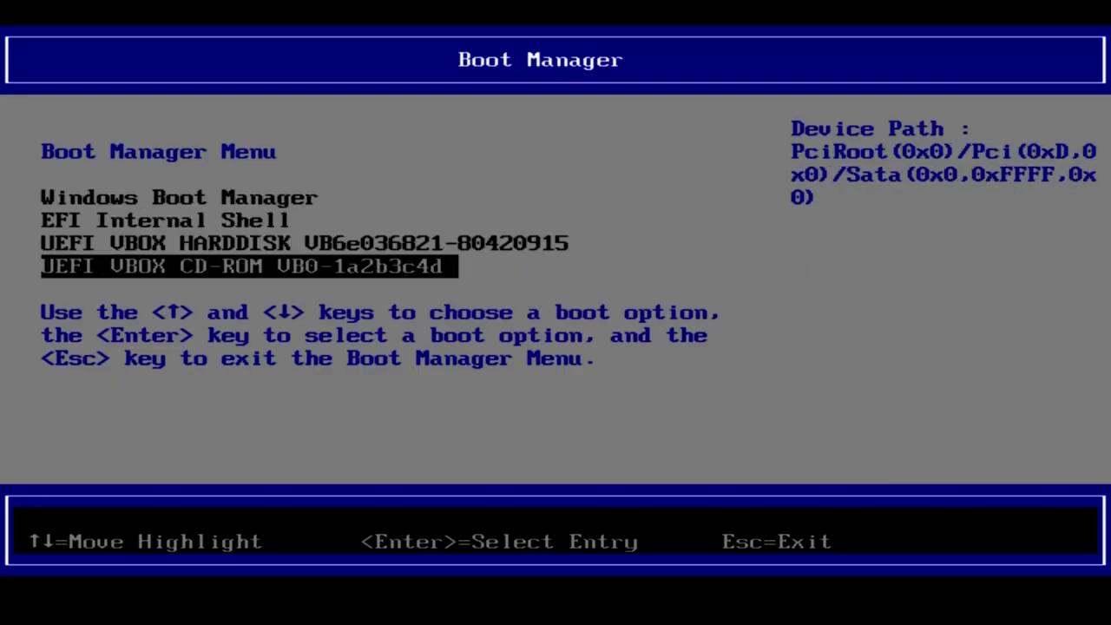
{"action": "key", "text": "Return"}
{"action": "key", "text": "Return"}
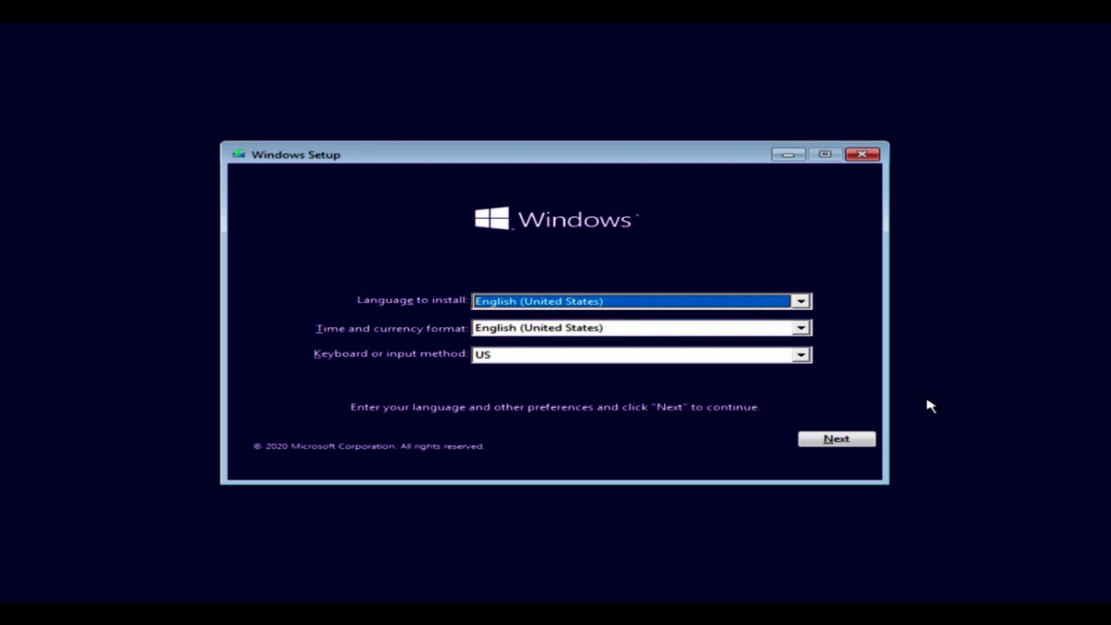
{"action": "left_click", "coordinate": [848, 438]}
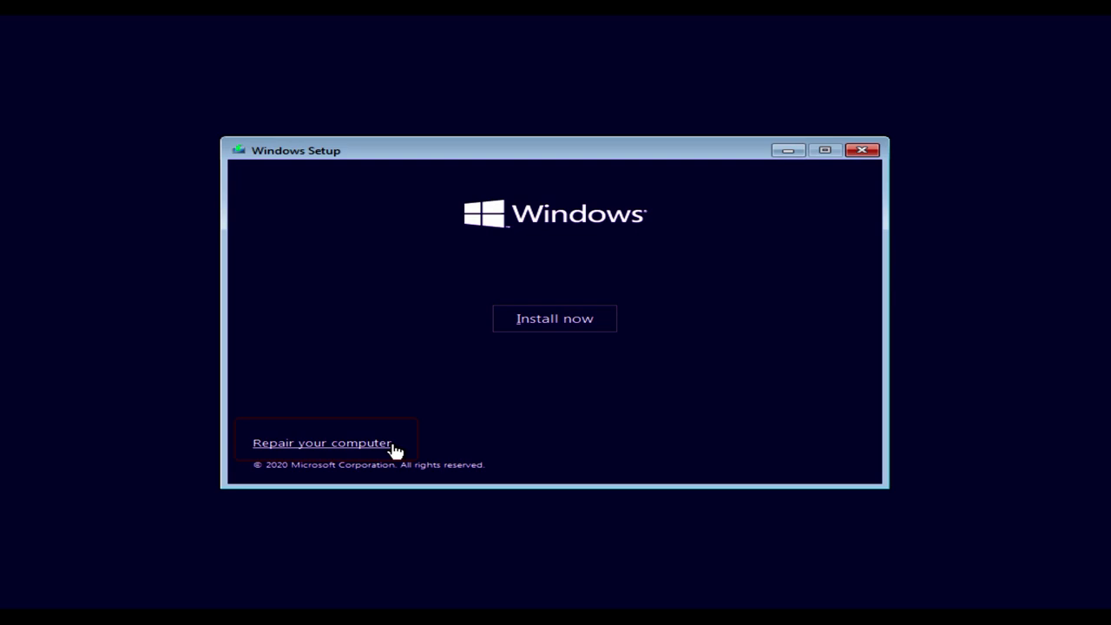
{"action": "left_click", "coordinate": [394, 450]}
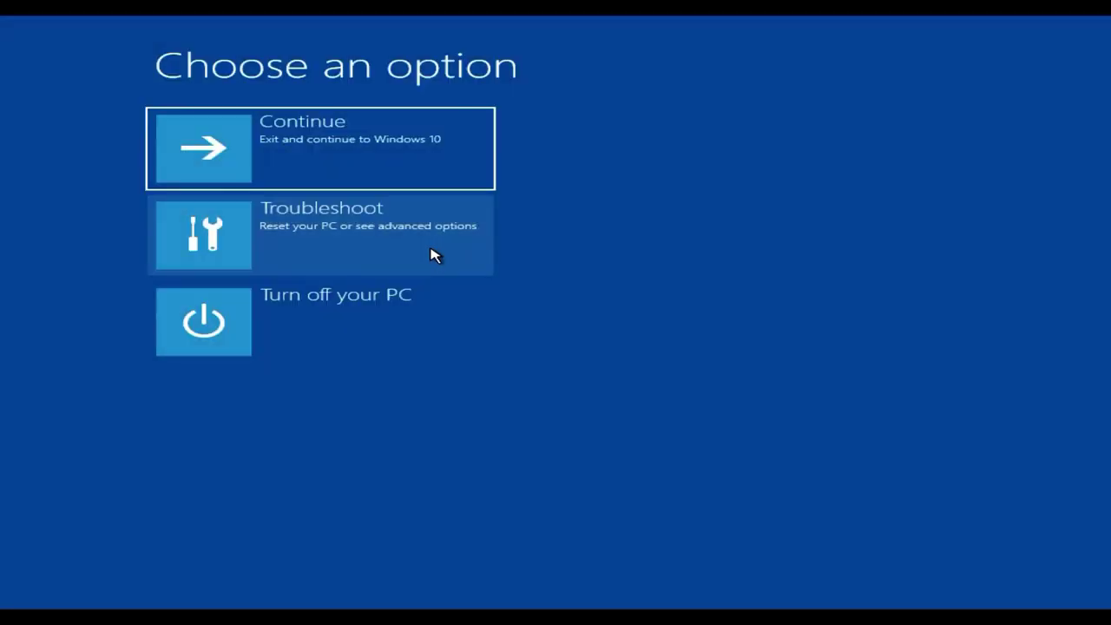
Step: Open Command Prompt from the advanced troubleshooting options, start Notepad, and bring up its dialog for opening a file
{"action": "left_click", "coordinate": [433, 253]}
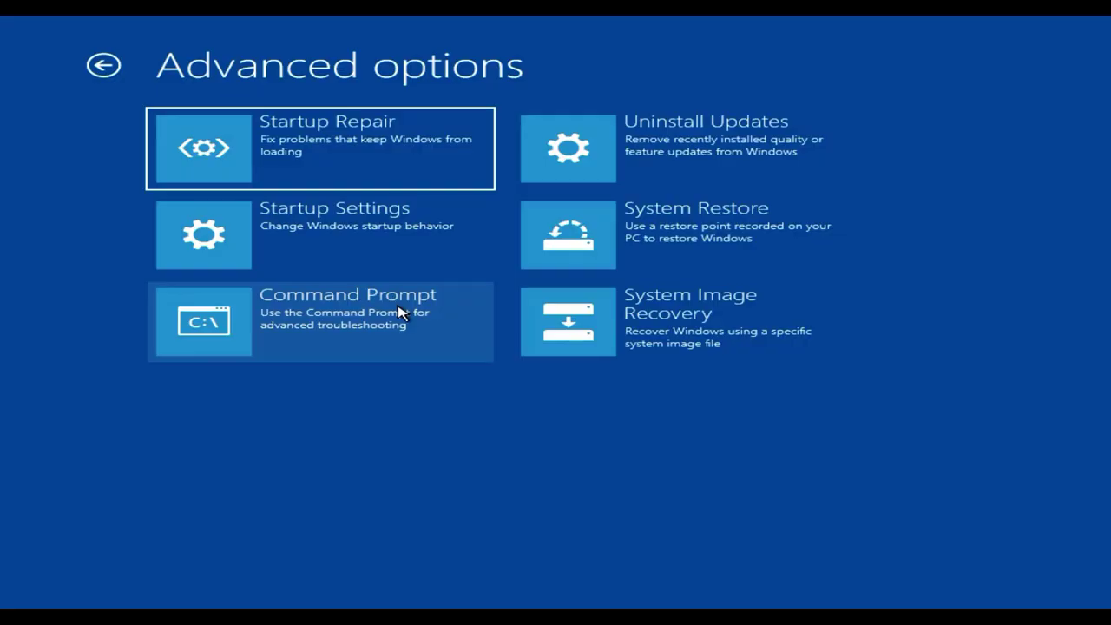
{"action": "left_click", "coordinate": [401, 312]}
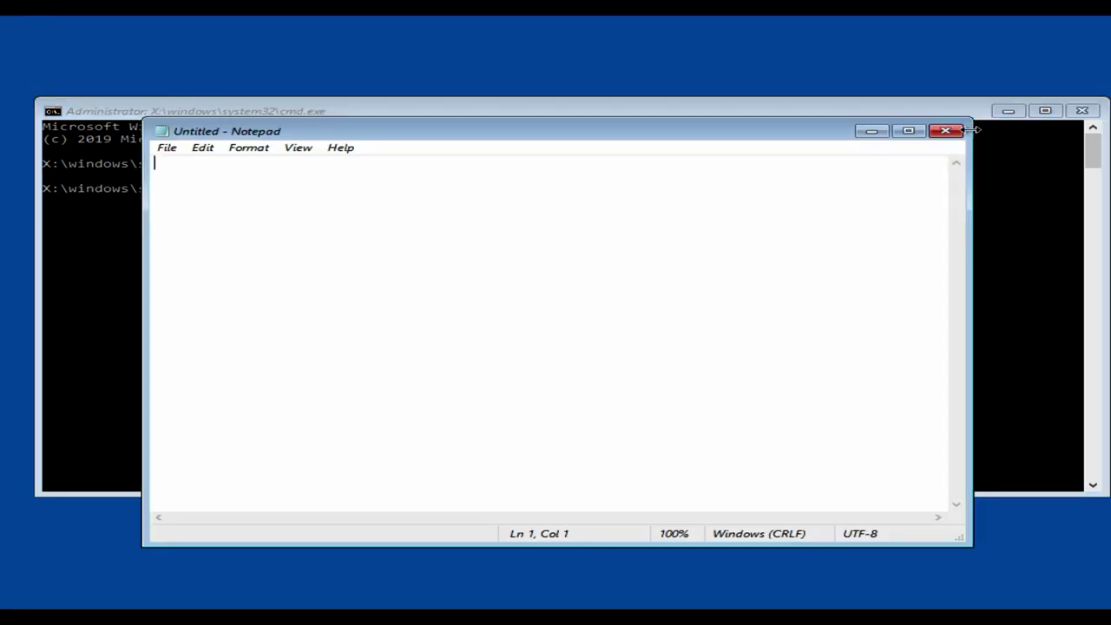
{"action": "left_click", "coordinate": [168, 149]}
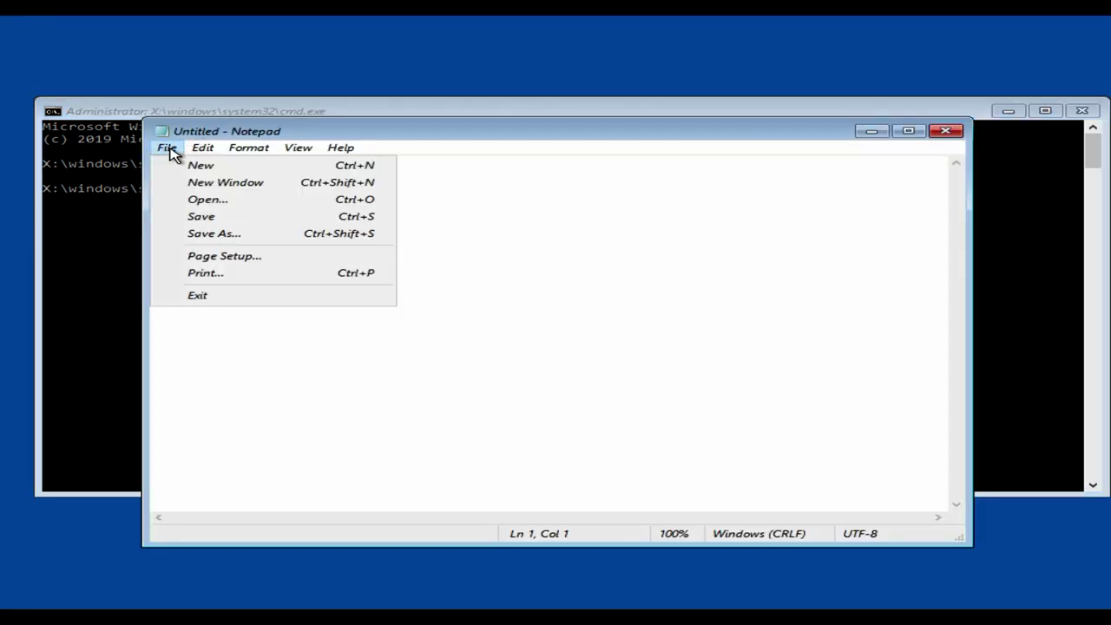
{"action": "left_click", "coordinate": [214, 201]}
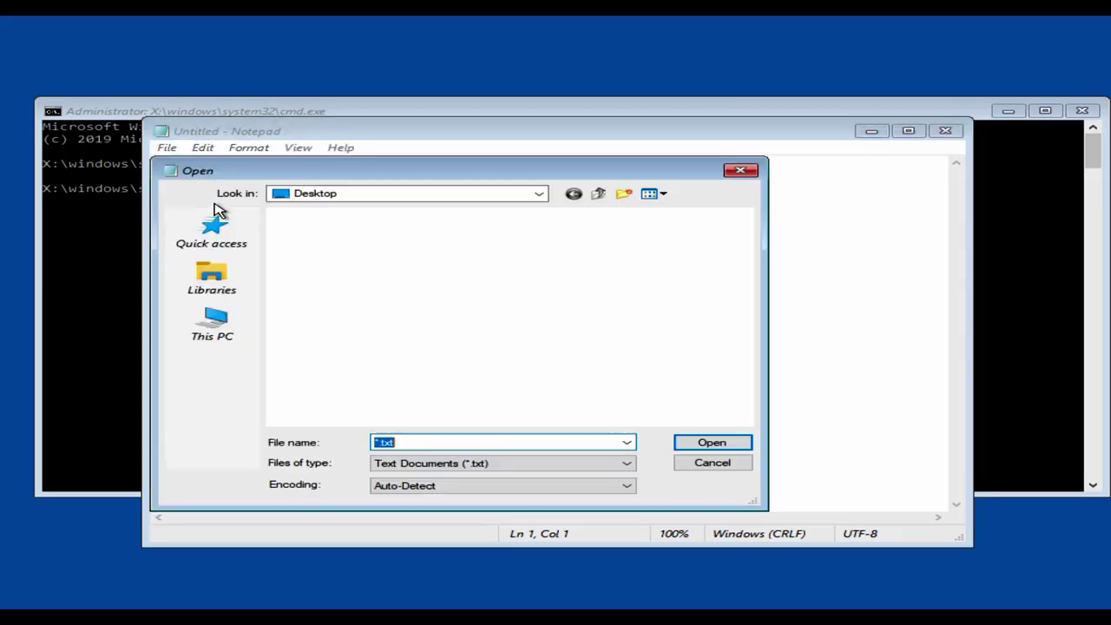
Step: Browse from This PC through Local Disk (E:) to the Desktop folder inside the user's OneDrive folder
{"action": "left_click", "coordinate": [229, 319]}
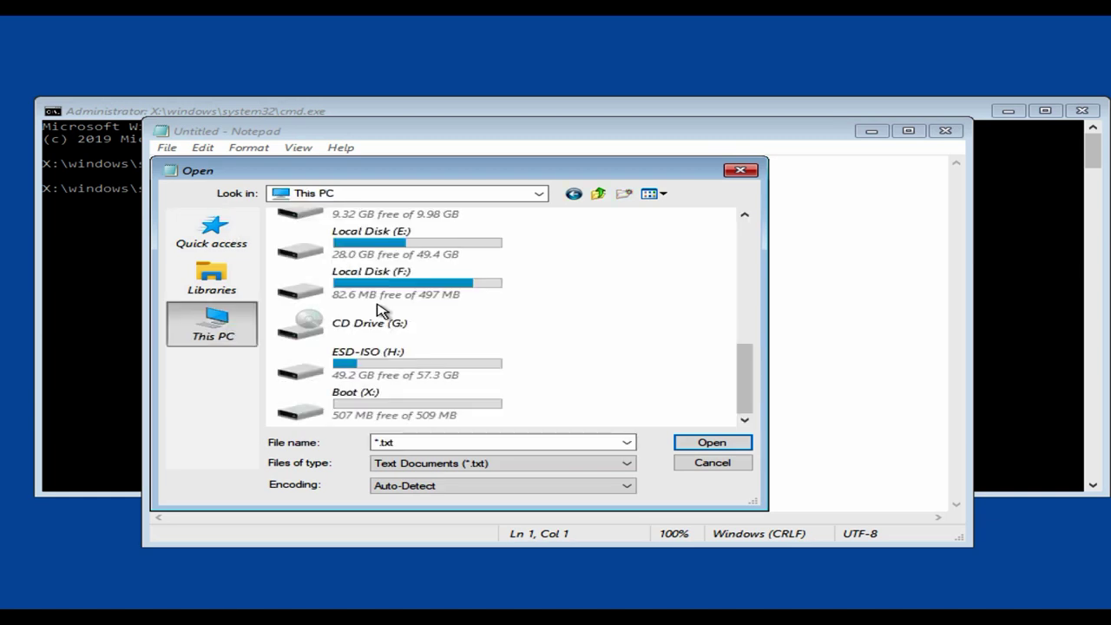
{"action": "double_click", "coordinate": [466, 251]}
{"action": "double_click", "coordinate": [325, 280]}
{"action": "double_click", "coordinate": [324, 251]}
{"action": "double_click", "coordinate": [345, 337]}
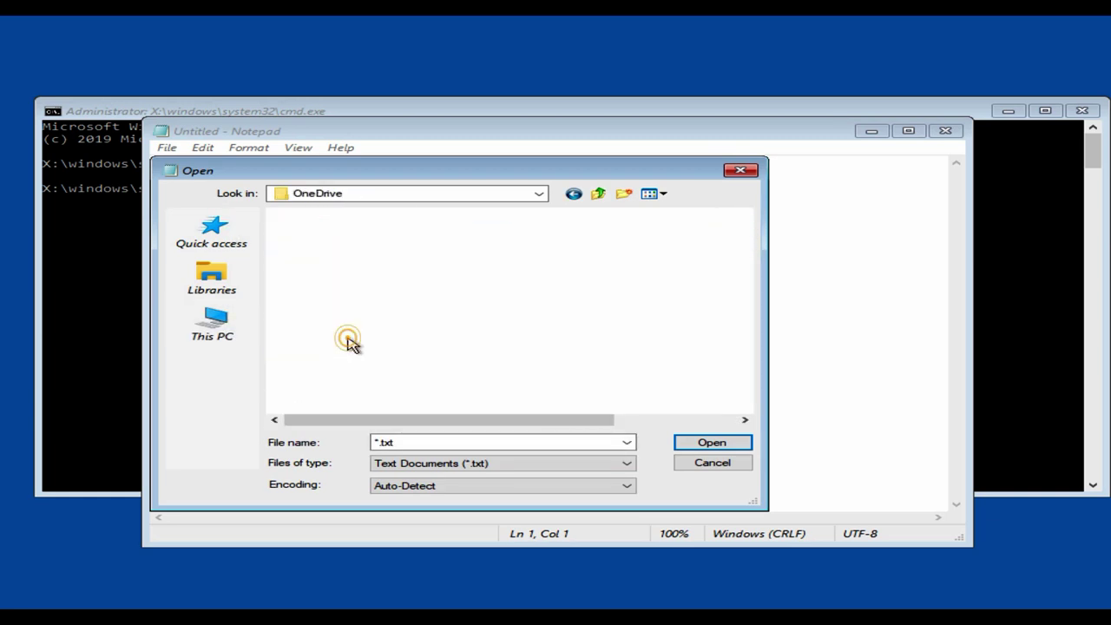
{"action": "double_click", "coordinate": [366, 232]}
Step: Send the "self details" text file to the ESD-ISO (H:) drive
{"action": "left_click", "coordinate": [339, 237]}
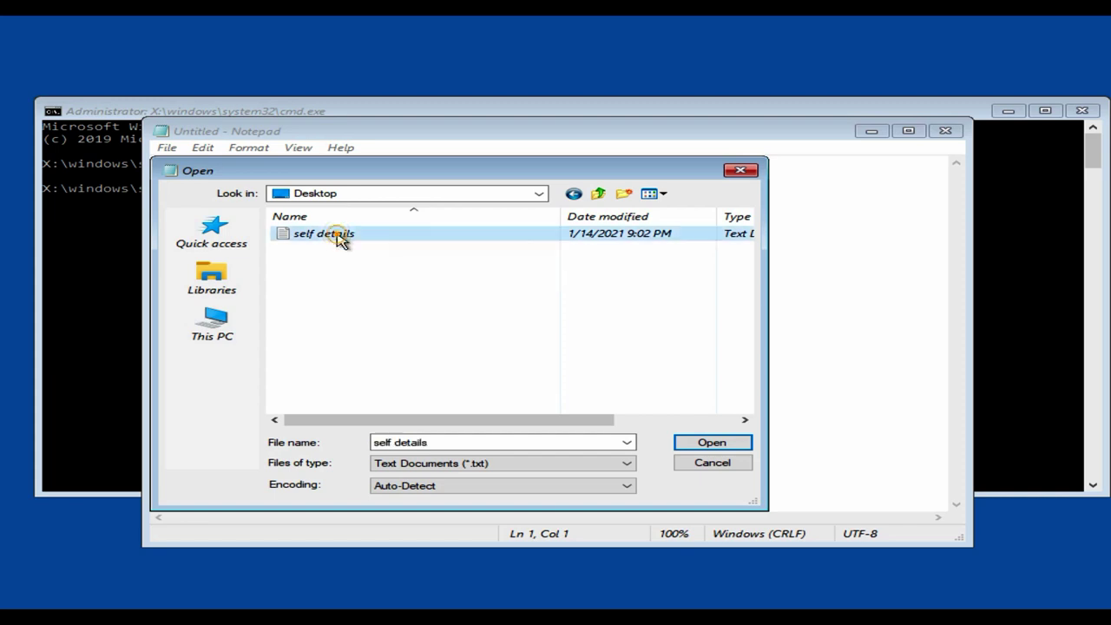
{"action": "right_click", "coordinate": [338, 236]}
{"action": "mouse_move", "coordinate": [476, 354]}
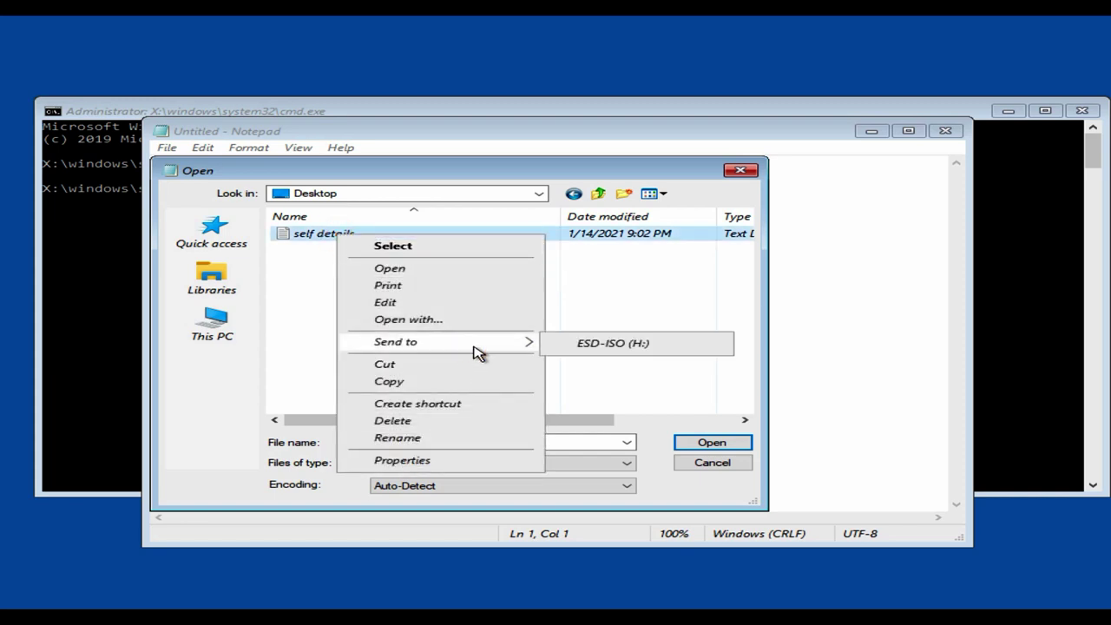
{"action": "left_click", "coordinate": [635, 346]}
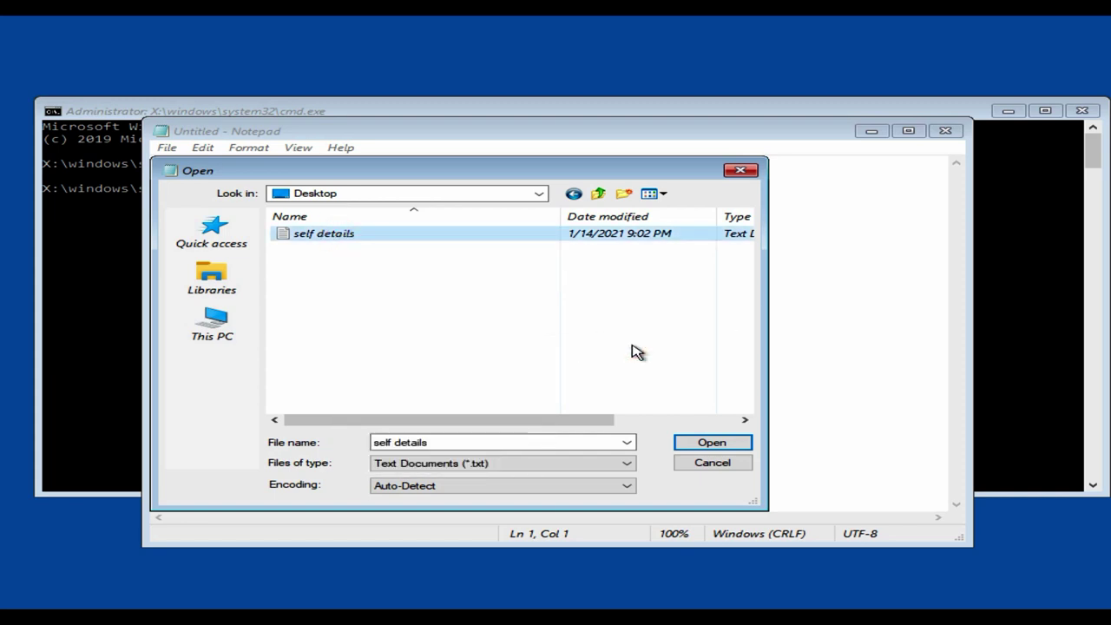
Step: Switch to the web browser and highlight Lubuntu in TechRadar's list of the best lightweight Linux distros
{"action": "scroll", "coordinate": [473, 377], "scroll_direction": "down", "scroll_amount": 8}
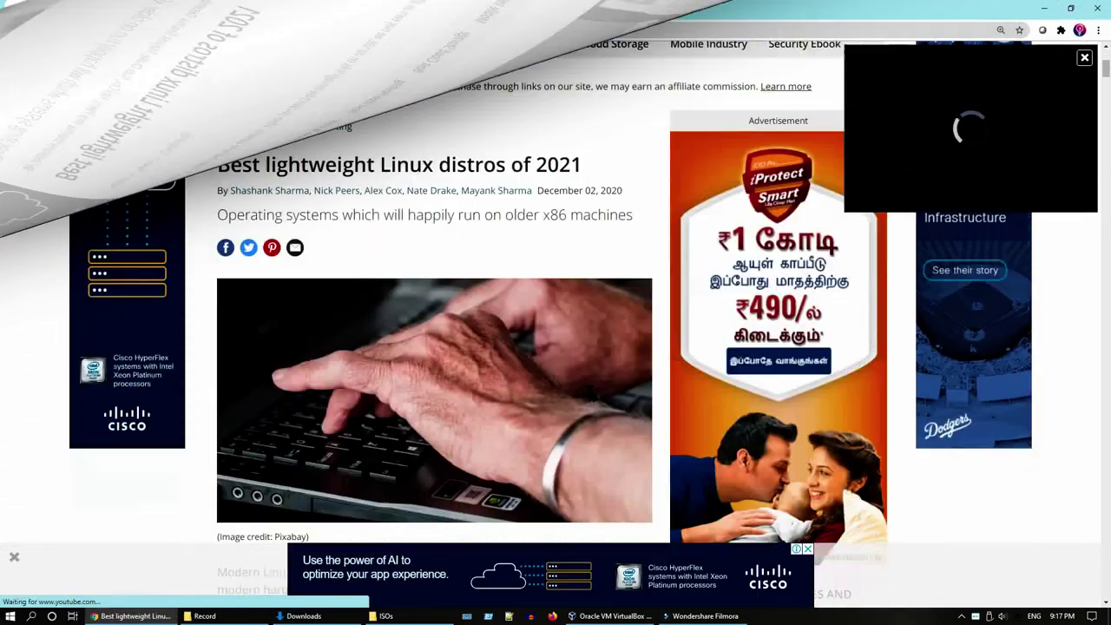
{"action": "triple_click", "coordinate": [486, 244]}
{"action": "double_click", "coordinate": [491, 233]}
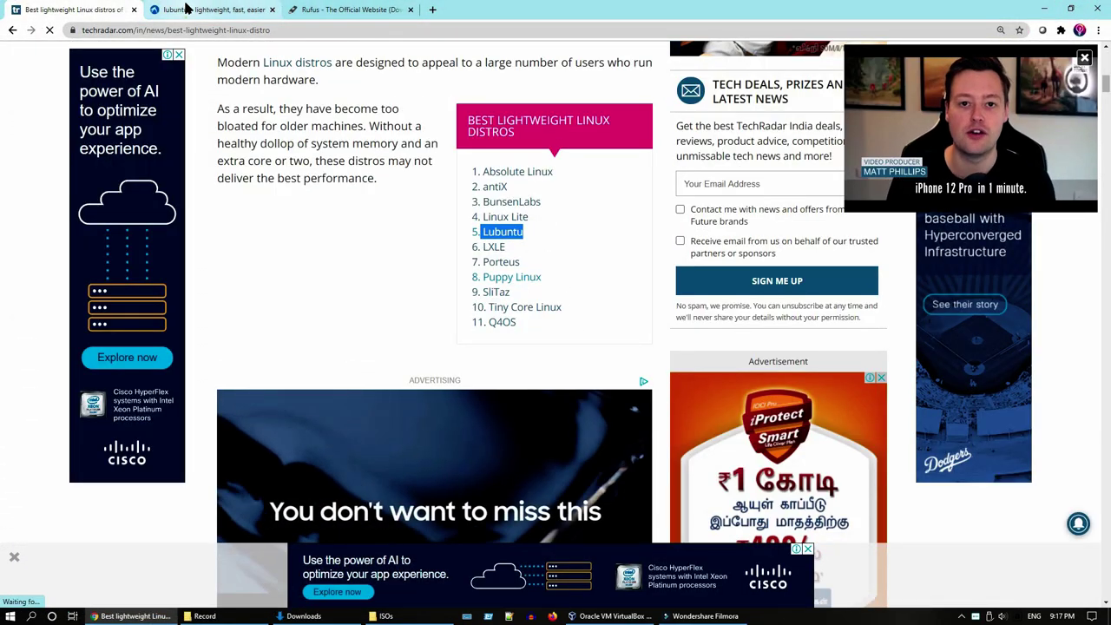
Step: Start the magnet download of Lubuntu Desktop 32-bit, version 16.04.3 LTS, from the Lubuntu website in µTorrent
{"action": "left_click", "coordinate": [212, 10]}
{"action": "left_click", "coordinate": [614, 101]}
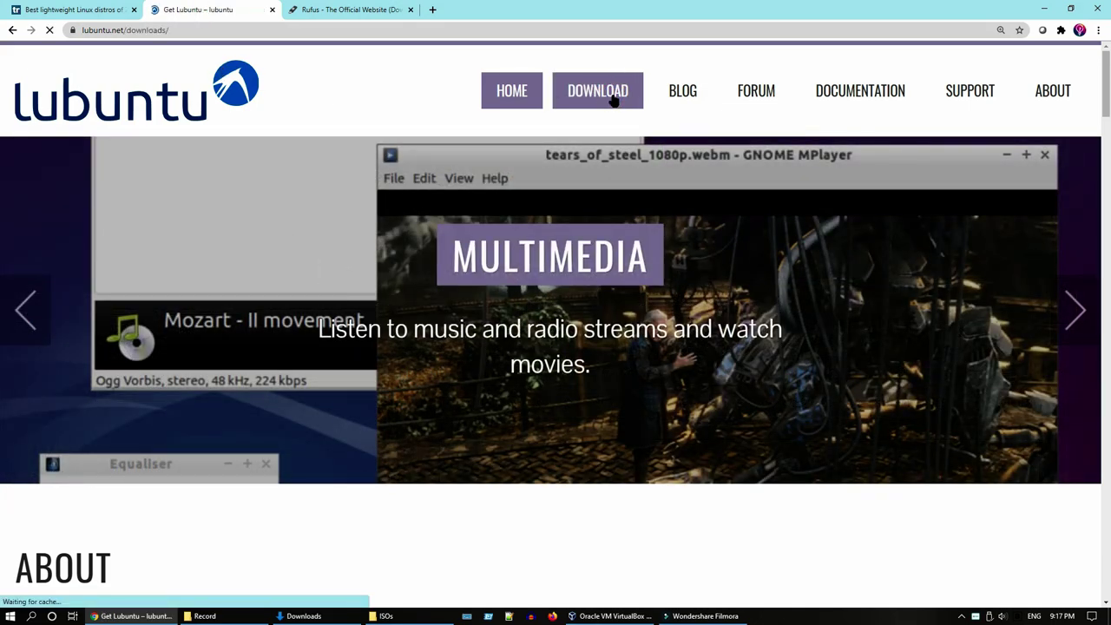
{"action": "scroll", "coordinate": [353, 466], "scroll_direction": "down", "scroll_amount": 5}
{"action": "scroll", "coordinate": [355, 477], "scroll_direction": "down", "scroll_amount": 3}
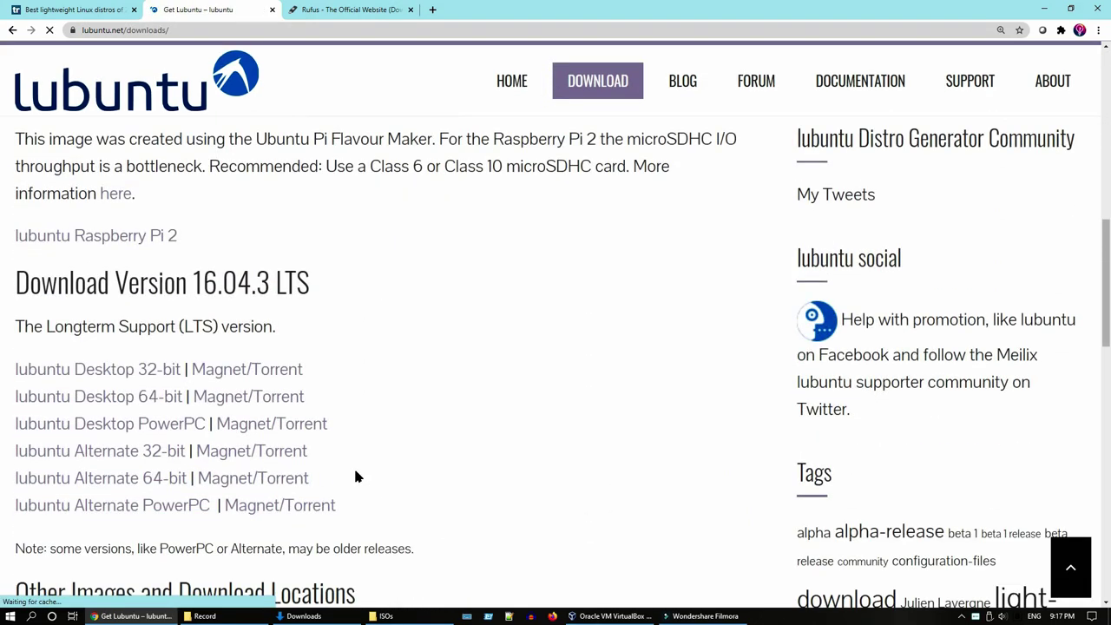
{"action": "left_click", "coordinate": [276, 376]}
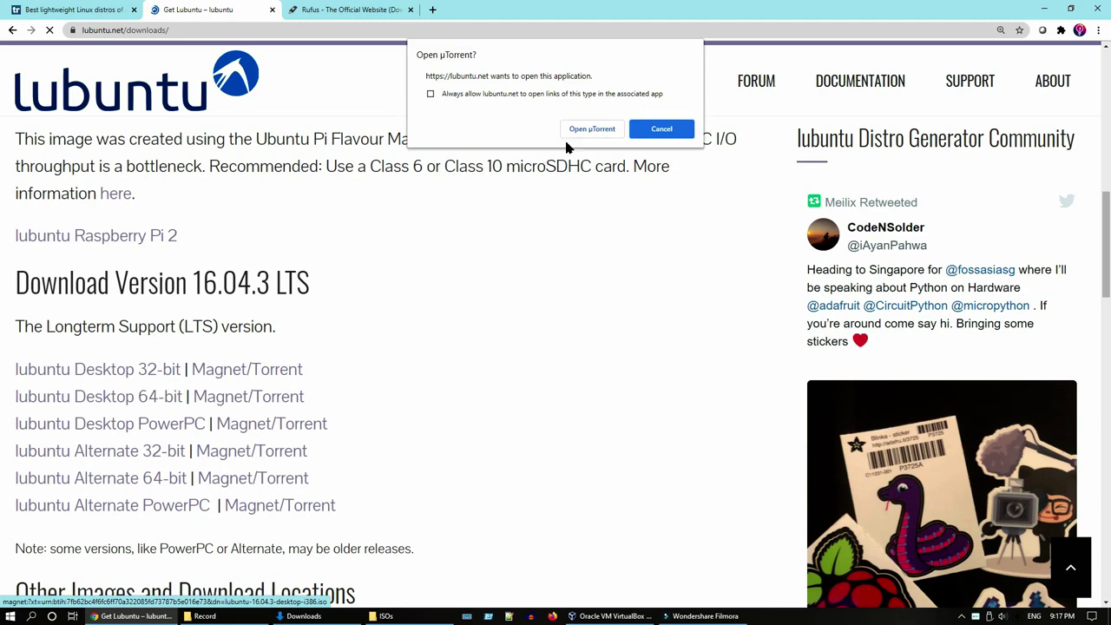
{"action": "left_click", "coordinate": [590, 127]}
{"action": "scroll", "coordinate": [587, 130], "scroll_direction": "up", "scroll_amount": 1}
Step: Download Rufus 3.13 Portable from the official Rufus website
{"action": "left_click", "coordinate": [348, 12]}
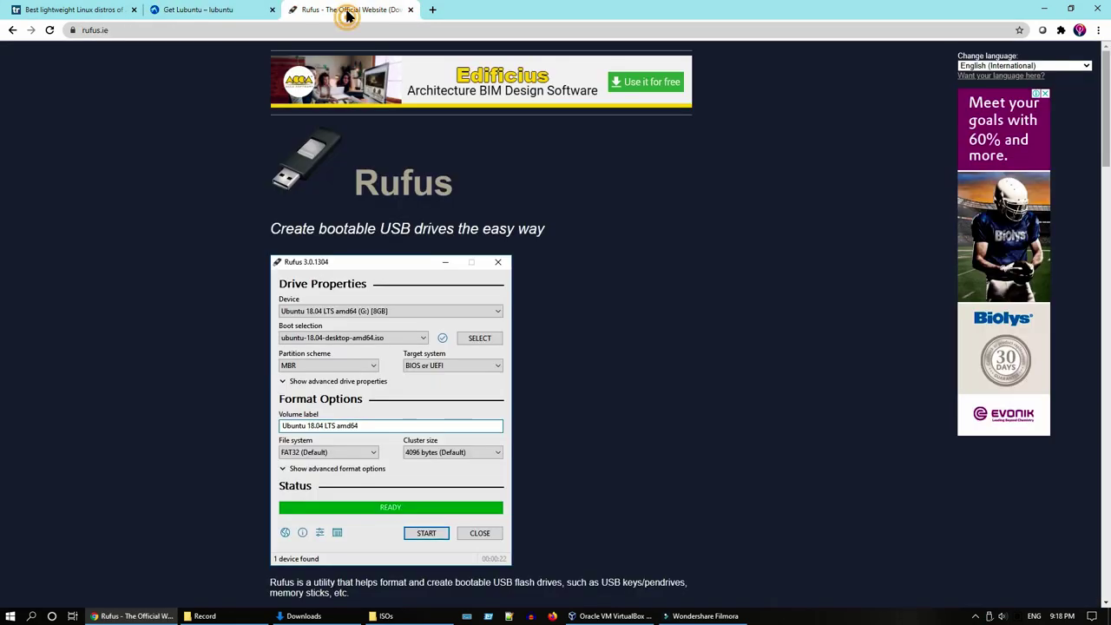
{"action": "scroll", "coordinate": [531, 311], "scroll_direction": "down", "scroll_amount": 5}
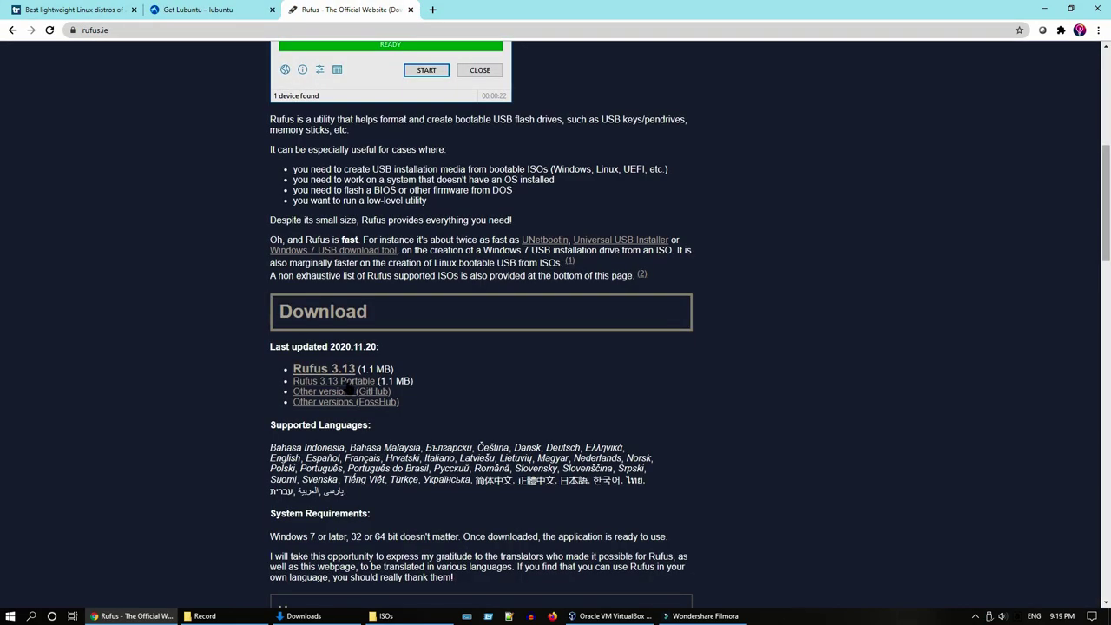
{"action": "left_click", "coordinate": [347, 383]}
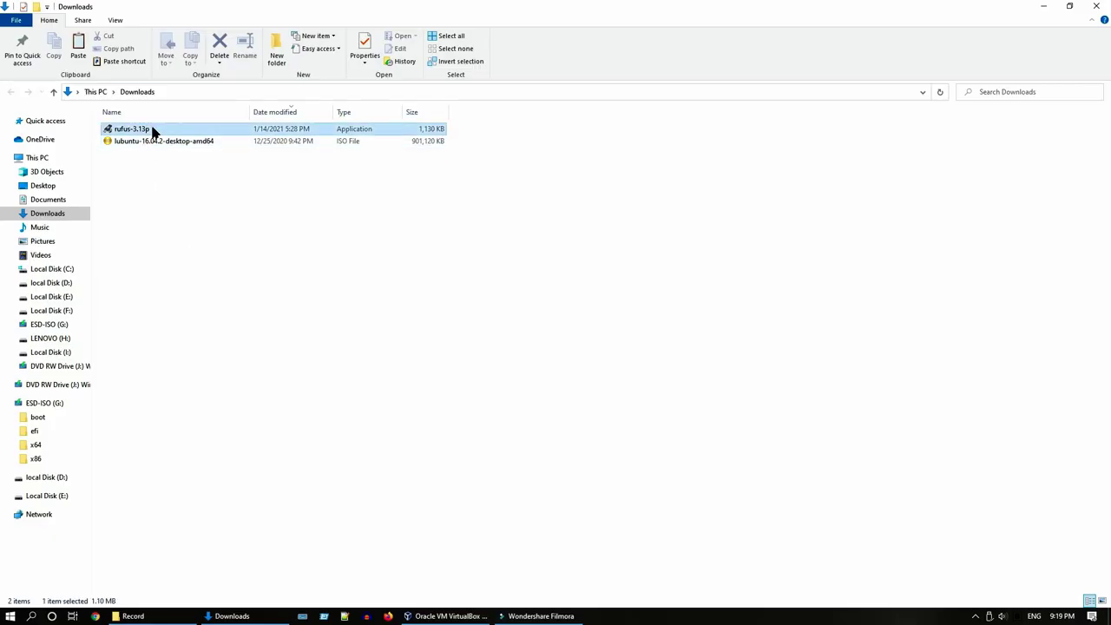
Step: Run rufus-3.13p from Downloads, choose ESD-ISO (G:) [64 GB] as the device, and load the lubuntu-16.04.2-desktop-amd64 image
{"action": "double_click", "coordinate": [149, 130]}
{"action": "left_click", "coordinate": [565, 176]}
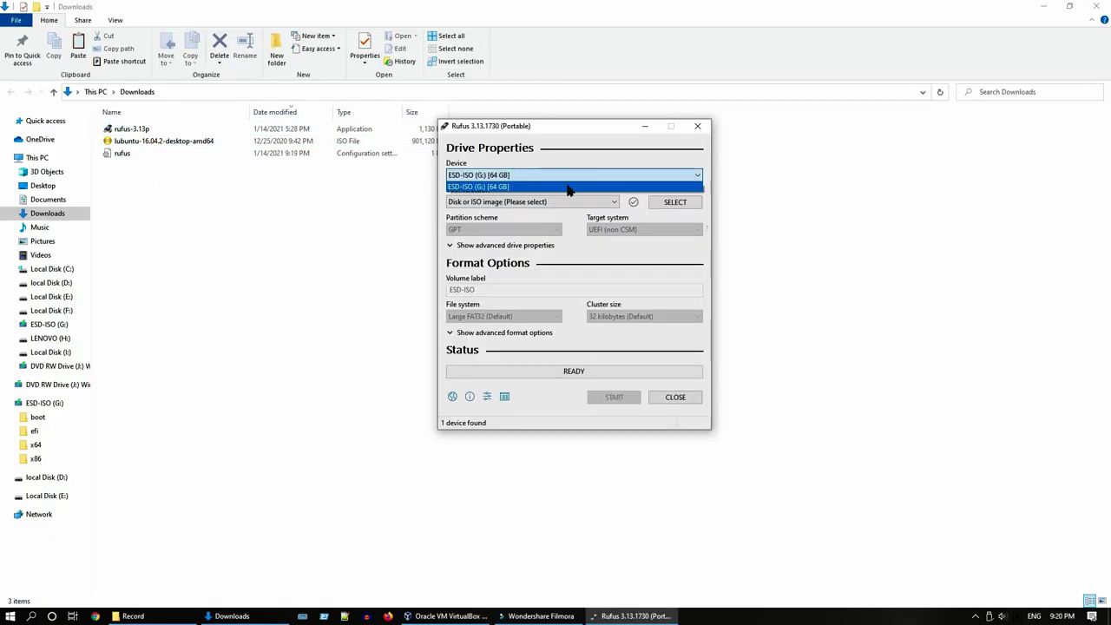
{"action": "left_click", "coordinate": [568, 188]}
{"action": "left_click", "coordinate": [693, 203]}
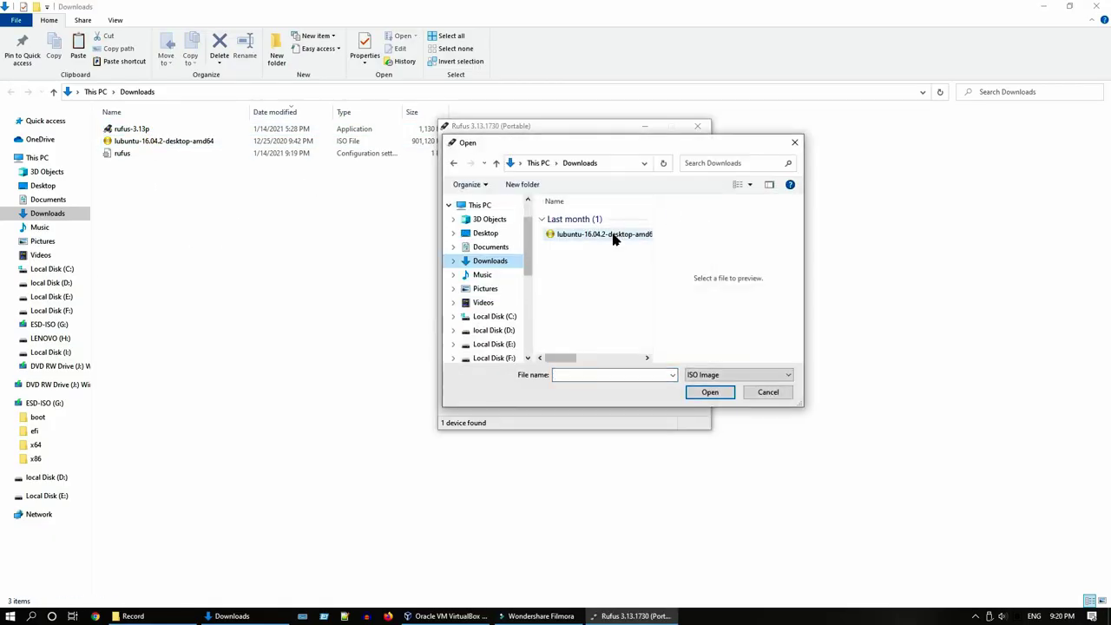
{"action": "double_click", "coordinate": [614, 238]}
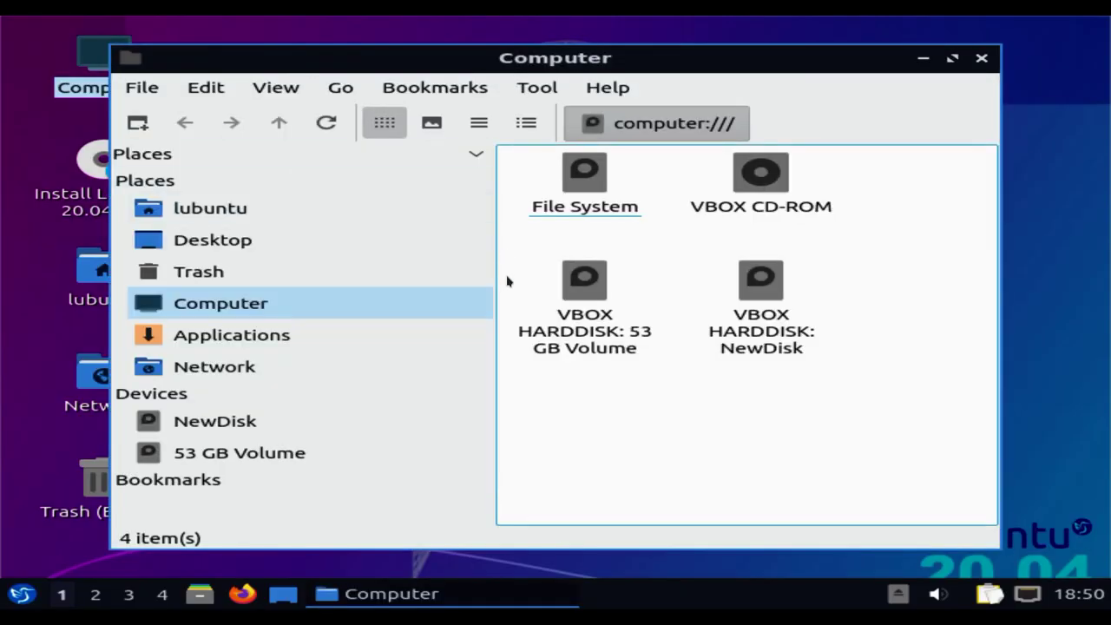
Step: Maximize the Lubuntu file manager and open the Windows drive, 53 GB Volume, to browse its folders
{"action": "left_click", "coordinate": [952, 58]}
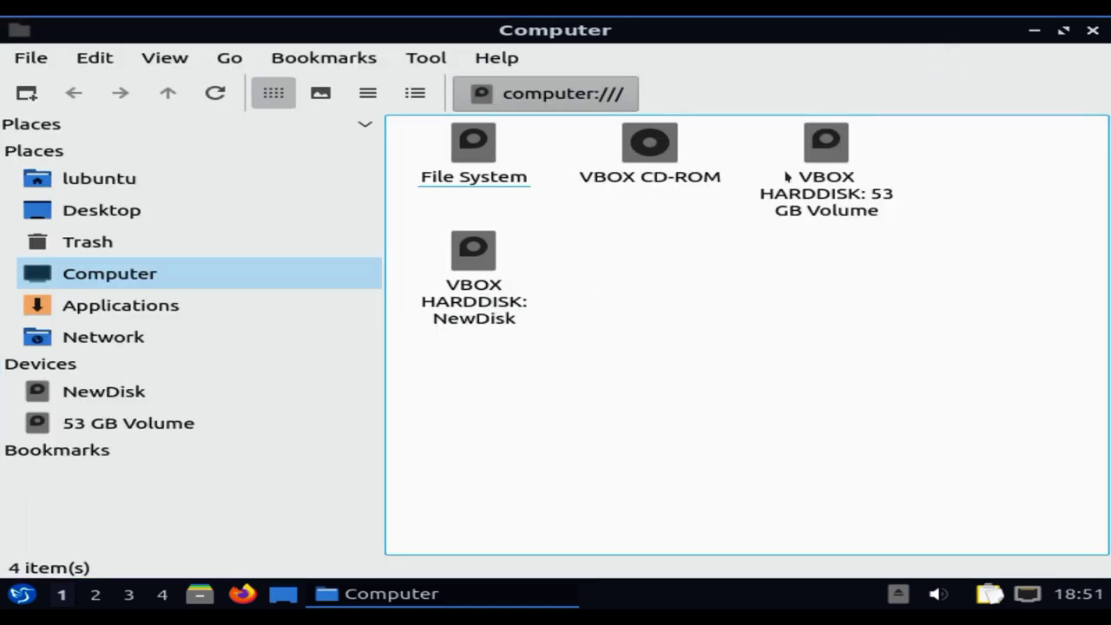
{"action": "left_click", "coordinate": [147, 425]}
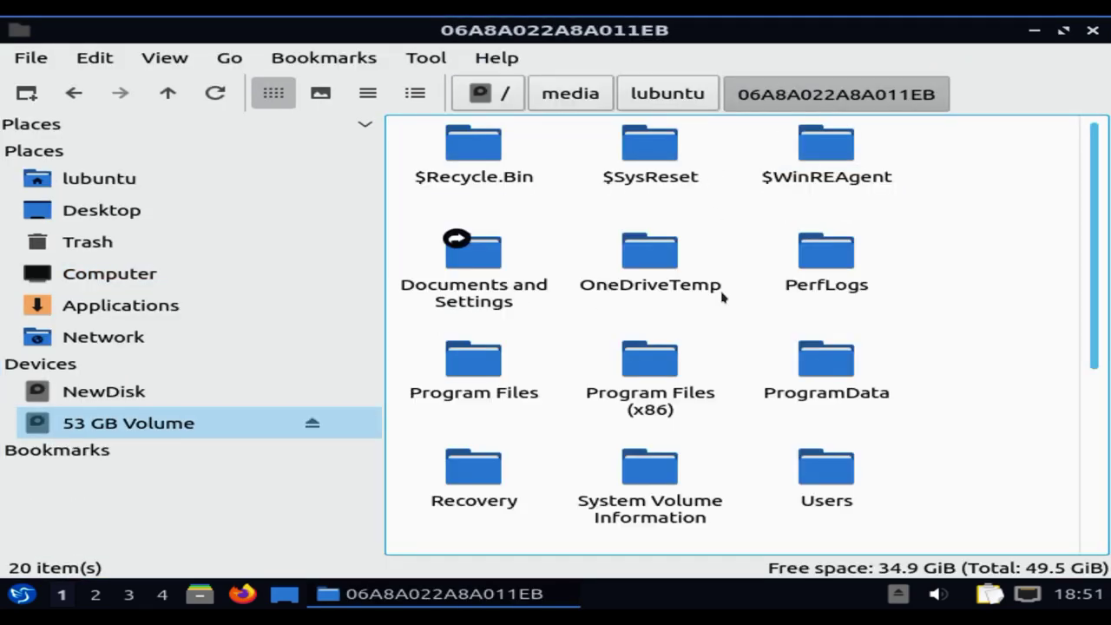
{"action": "scroll", "coordinate": [781, 347], "scroll_direction": "down", "scroll_amount": 3}
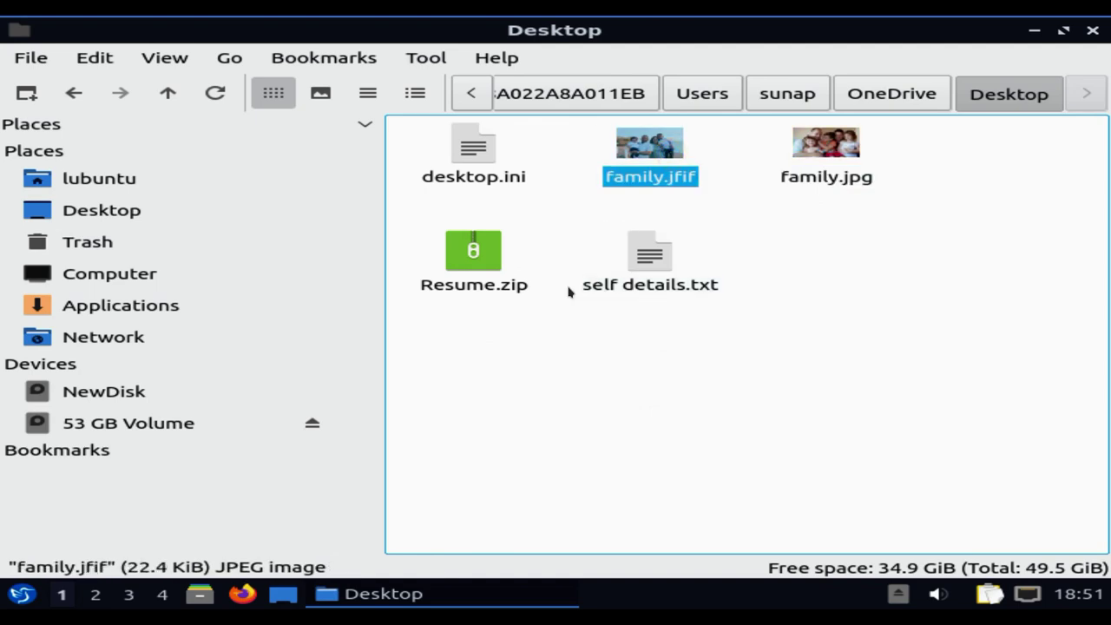
Step: Add Resume.zip, self details.txt and family.jpg to the selected family.jfif in the OneDrive Desktop folder, and bring up the available file actions
{"action": "left_click", "coordinate": [495, 255], "text": "ctrl"}
{"action": "left_click", "coordinate": [649, 256], "text": "ctrl"}
{"action": "left_click", "coordinate": [810, 161], "text": "ctrl"}
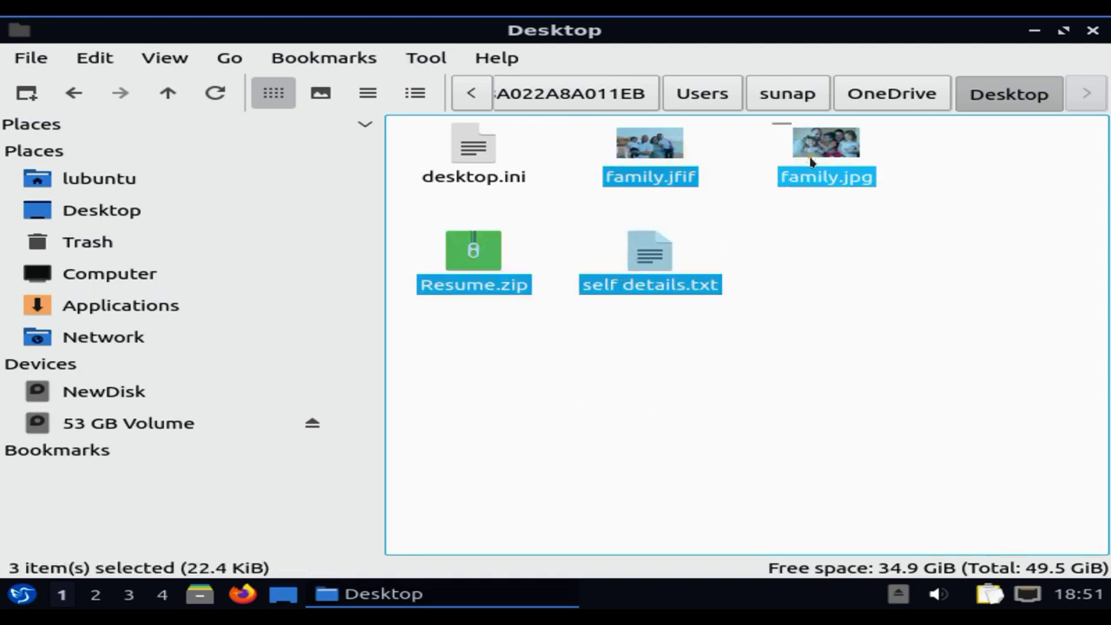
{"action": "right_click", "coordinate": [811, 161]}
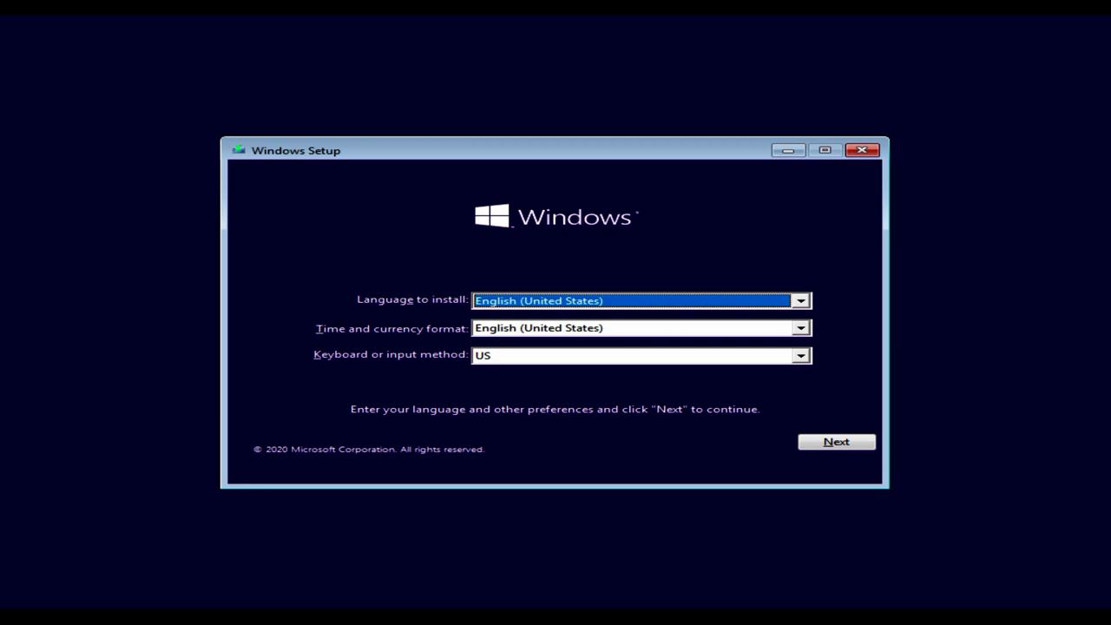
Step: Start a Windows installation with the English (United States) preferences and choose the Custom: Install Windows only (advanced) type
{"action": "left_click", "coordinate": [831, 446]}
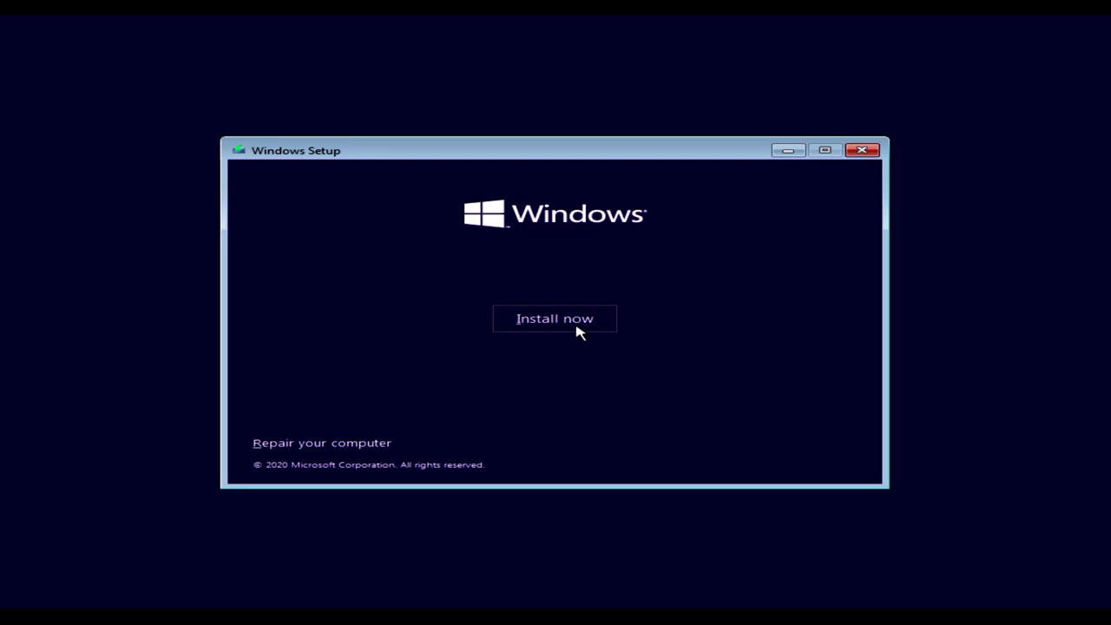
{"action": "left_click", "coordinate": [578, 331]}
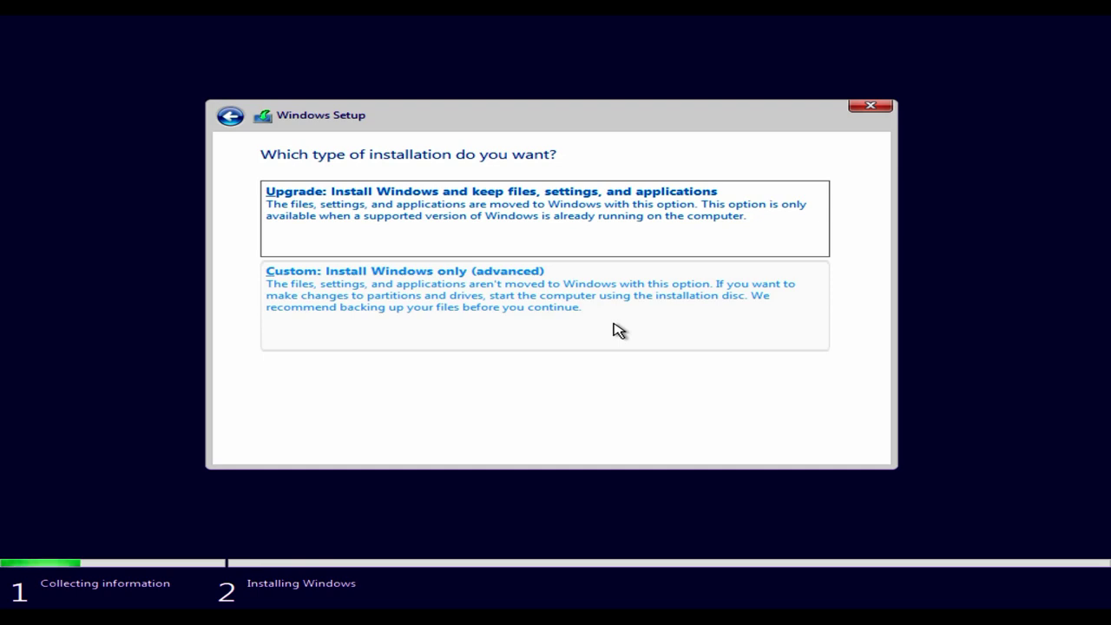
{"action": "left_click", "coordinate": [434, 307]}
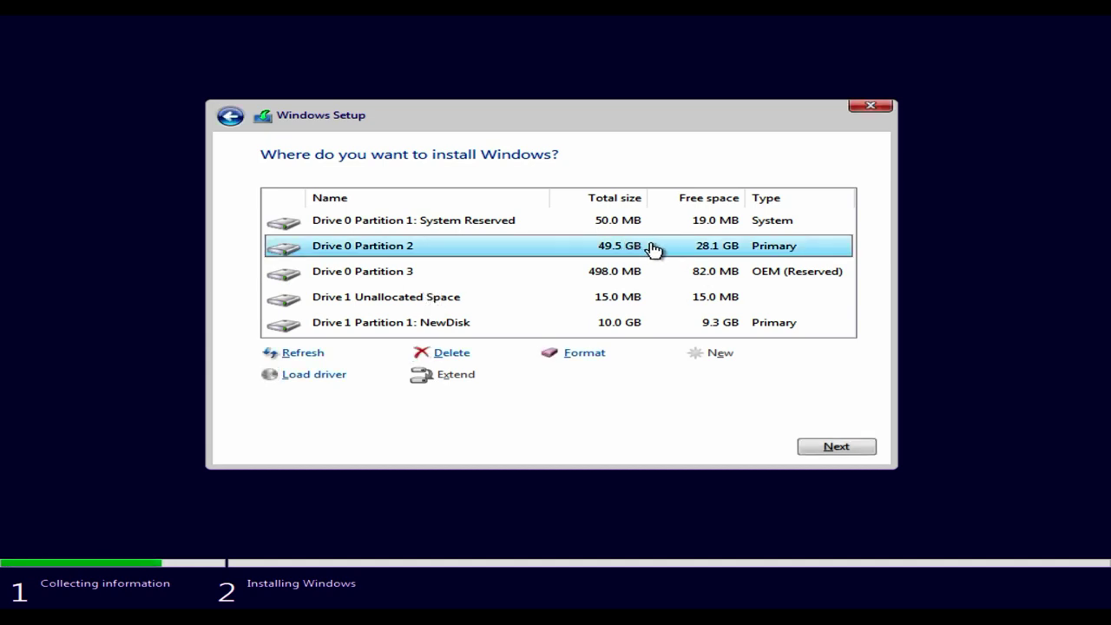
Step: Install Windows on Drive 0 Partition 2 and accept moving the previous installation's files to Windows.old
{"action": "left_click", "coordinate": [833, 450]}
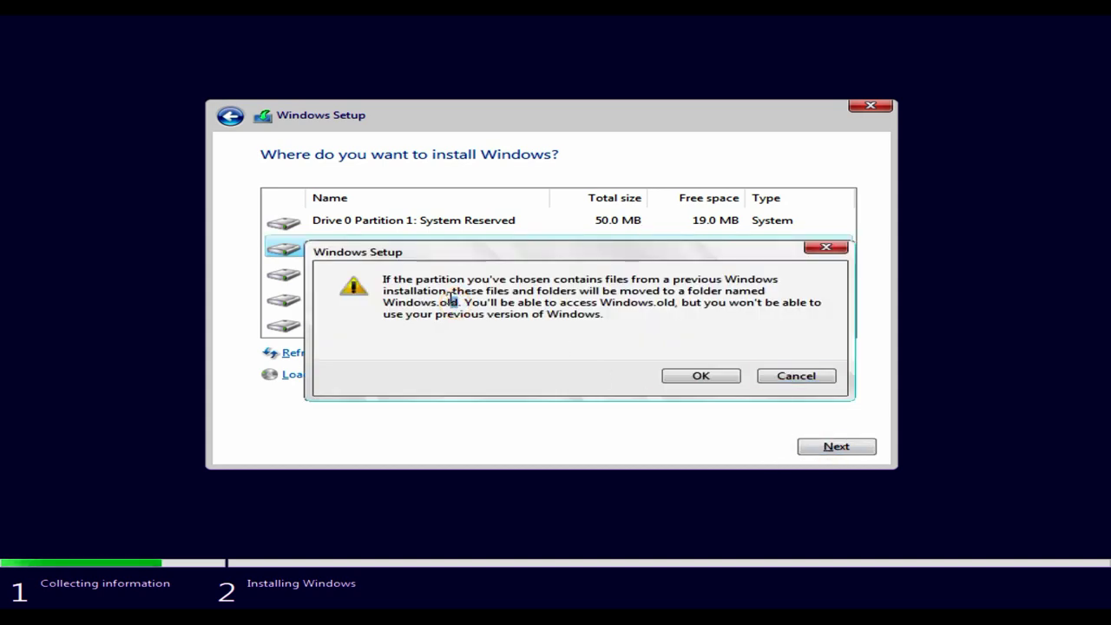
{"action": "left_click_drag", "start_coordinate": [457, 302], "coordinate": [616, 288]}
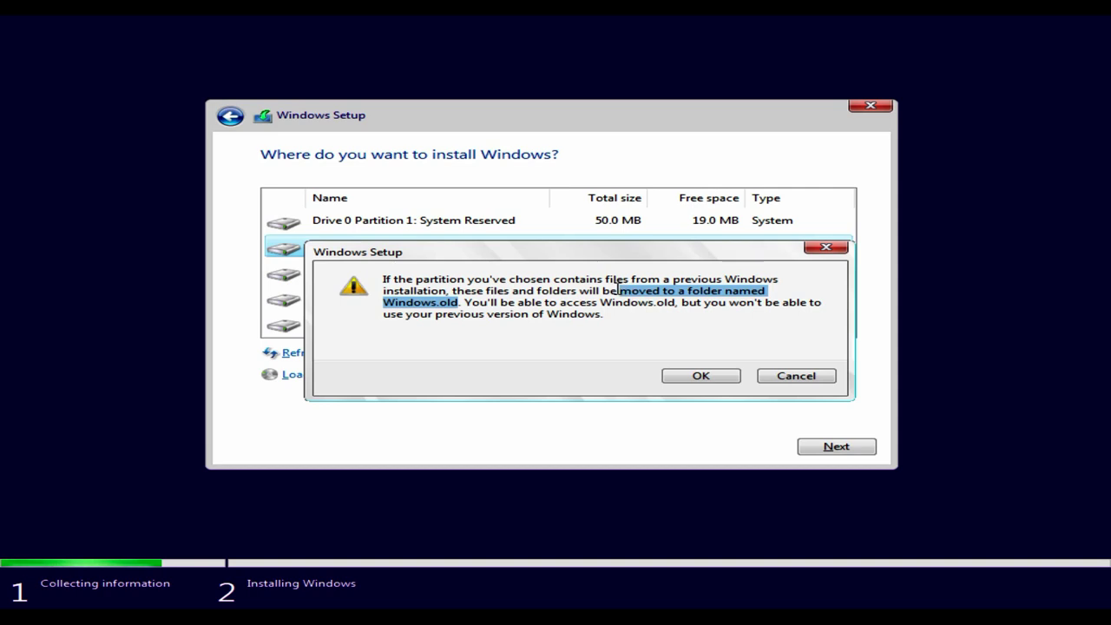
{"action": "left_click", "coordinate": [698, 378]}
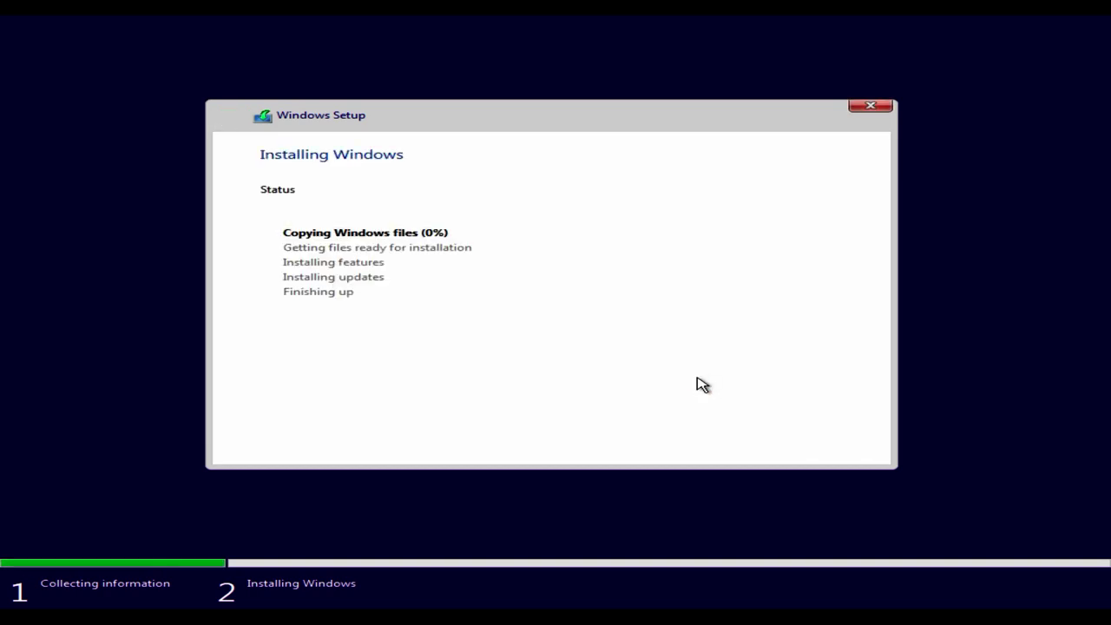